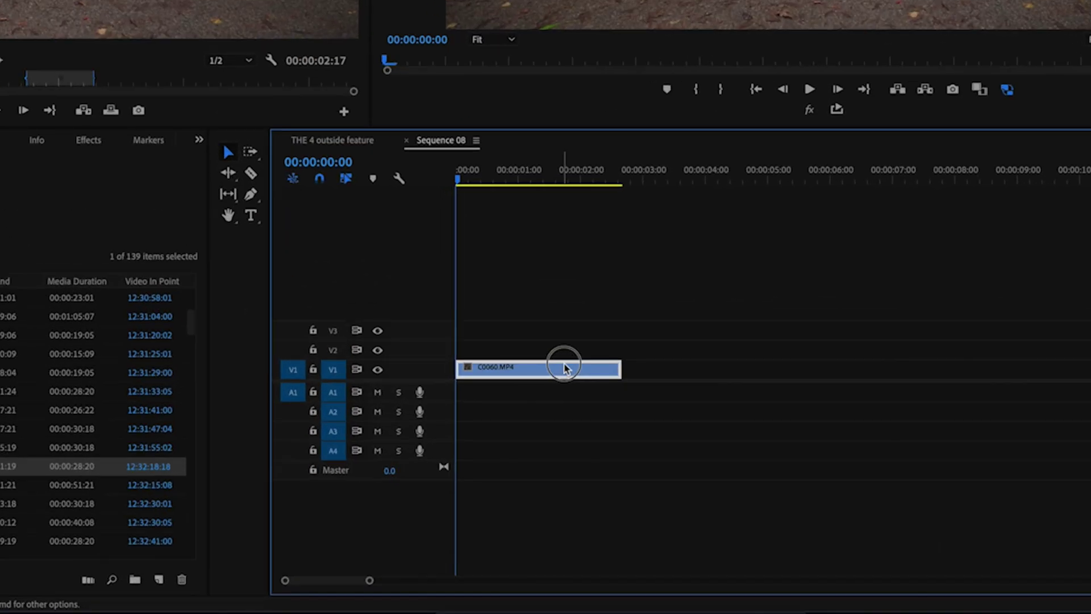
Duplicate the C0060.MP4 clip onto track V2 and replace the copy with a linked After Effects composition.
left_click_drag(519, 449, 522, 442)
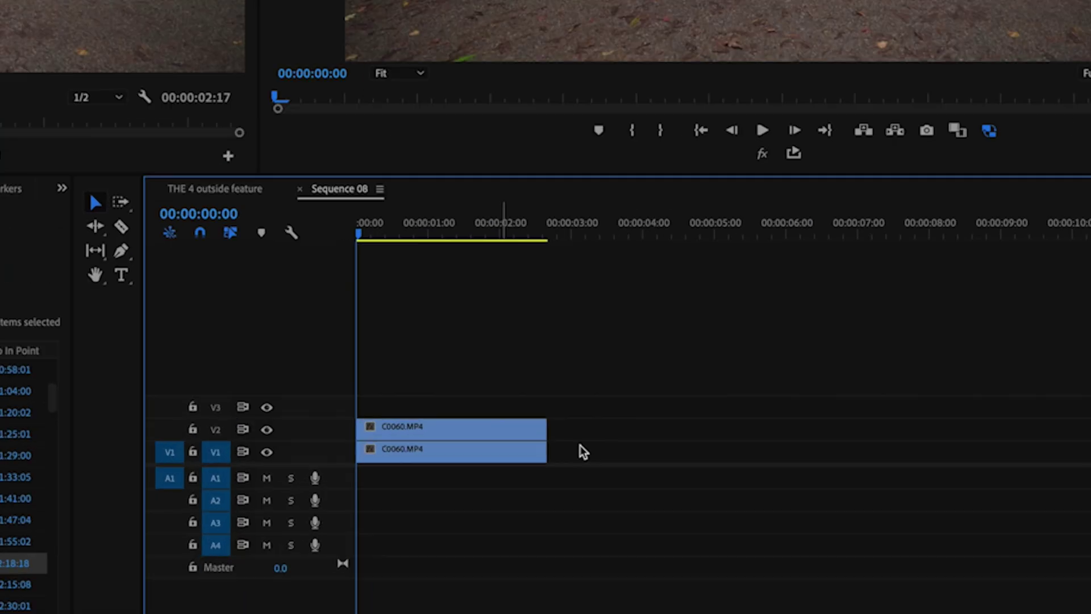
right_click(540, 450)
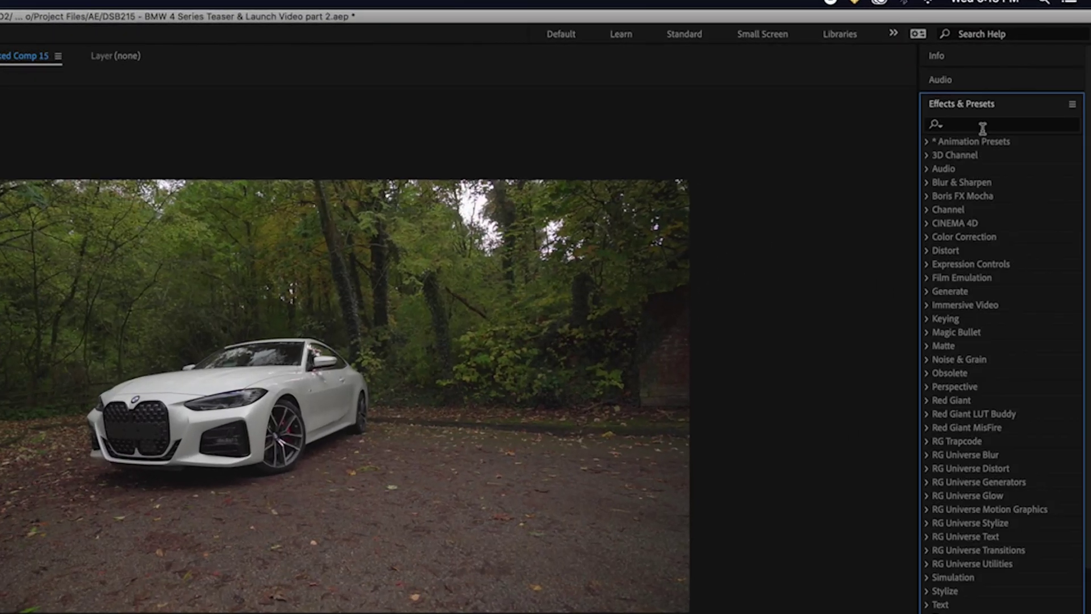
Apply the Warp Stabilizer effect to the C0060.MP4 layer and pre-compose the layer.
type("warp")
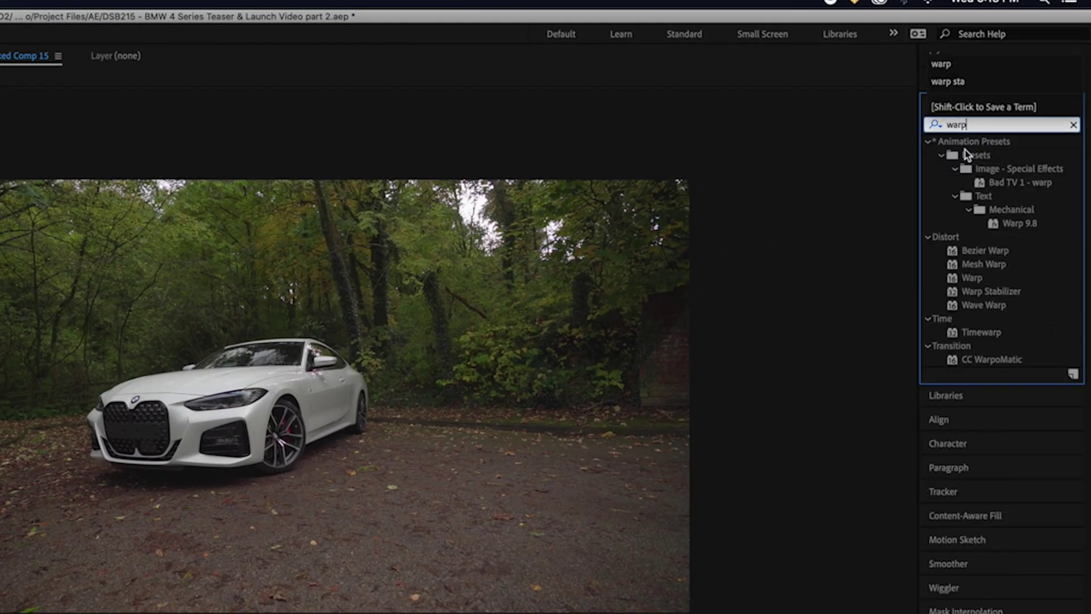
left_click_drag(809, 341, 182, 319)
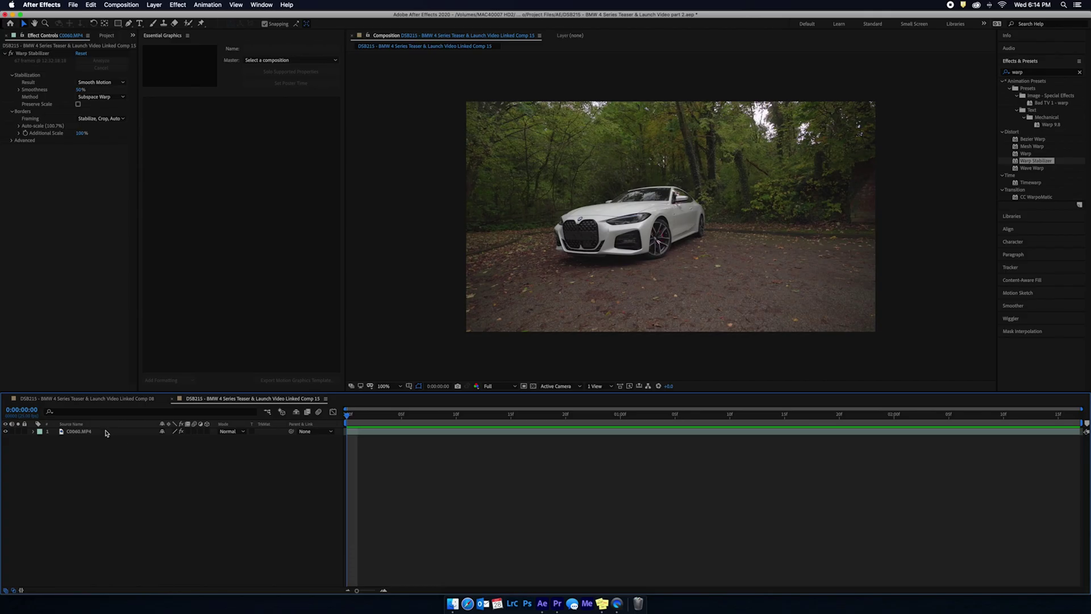
right_click(105, 433)
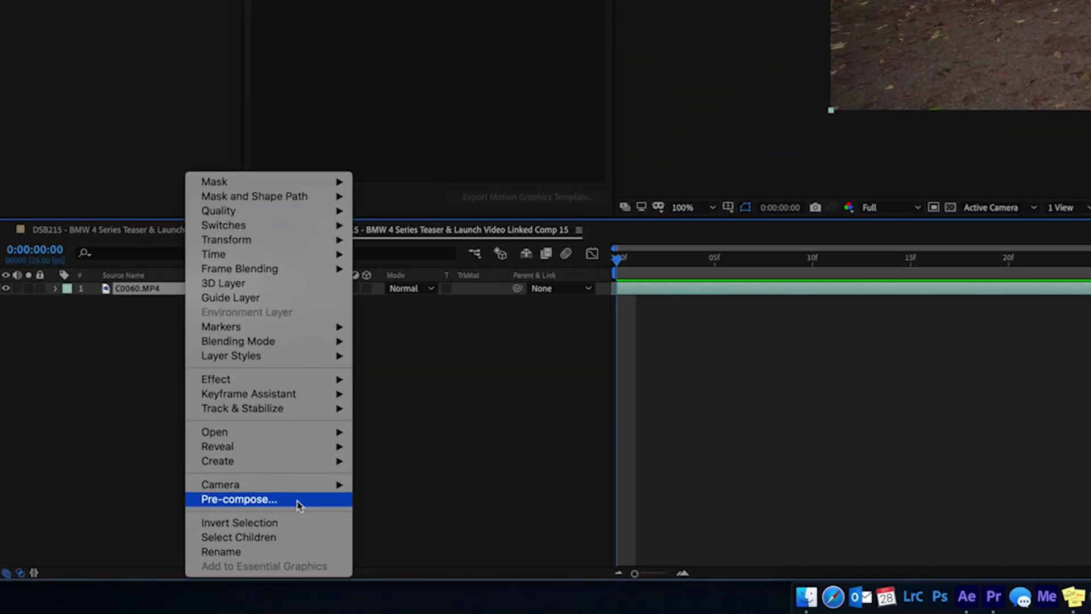
left_click(297, 501)
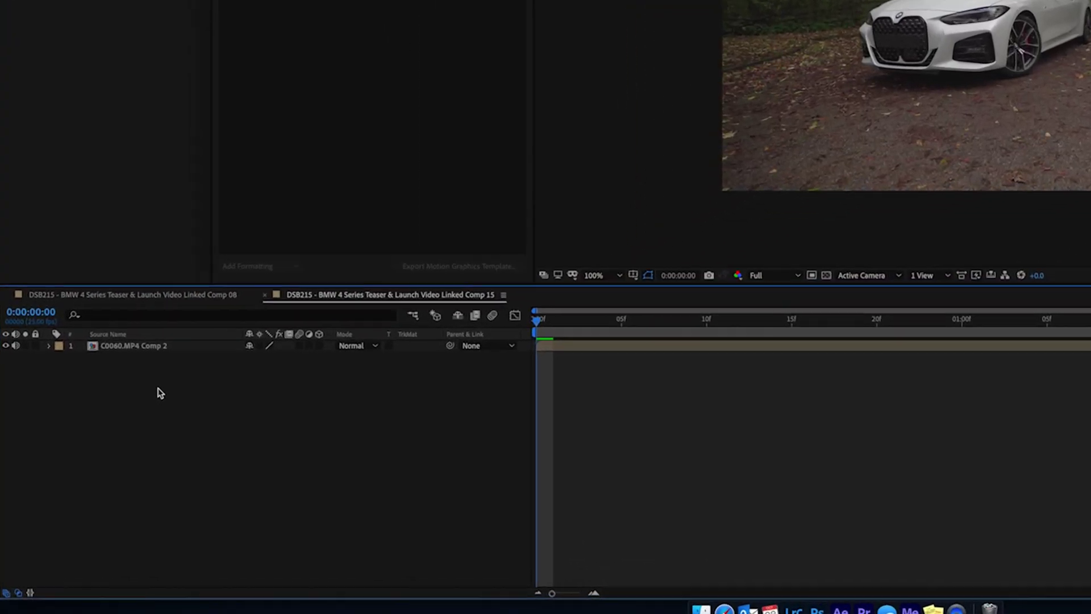
Add a null object to the Linked Comp 15 composition above the pre-composed clip.
right_click(101, 460)
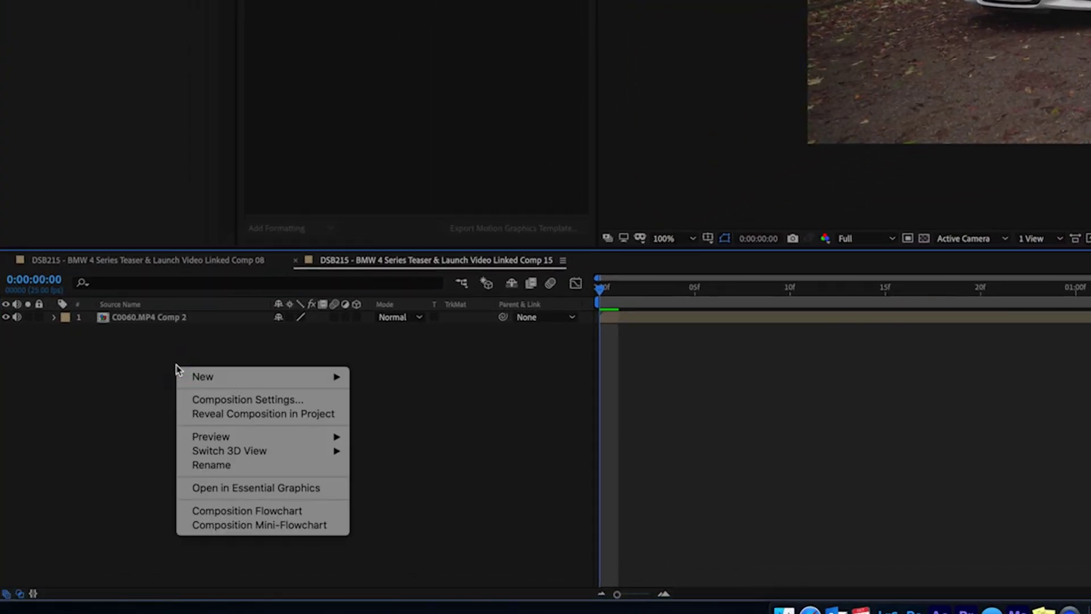
mouse_move(206, 383)
left_click(385, 458)
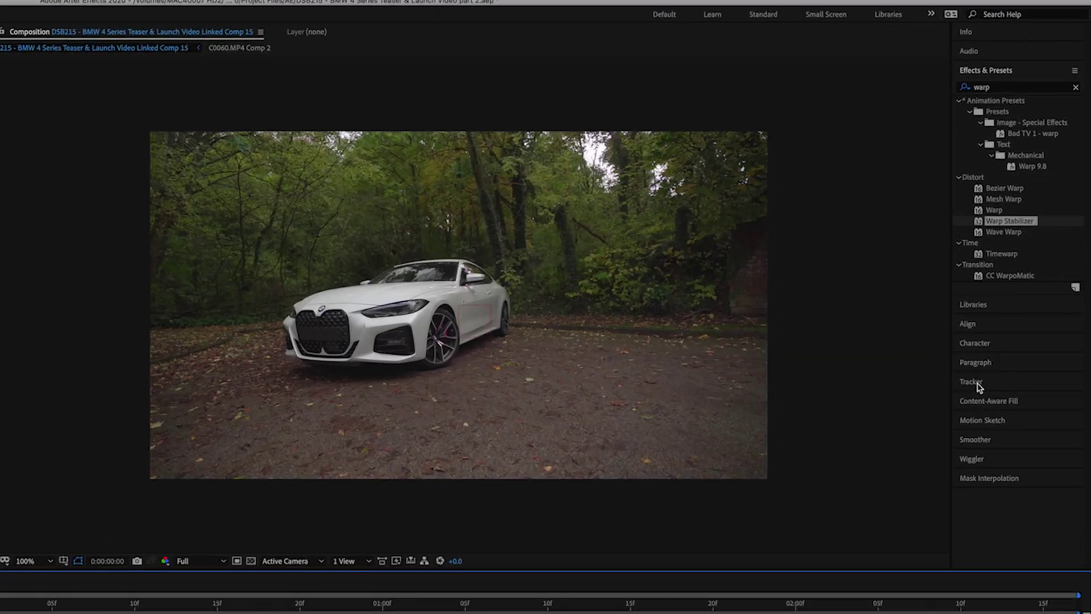
Track the position of the front wheel's centre cap through the pre-composed clip, with the track point fitted around the cap, and check the track.
left_click(977, 387)
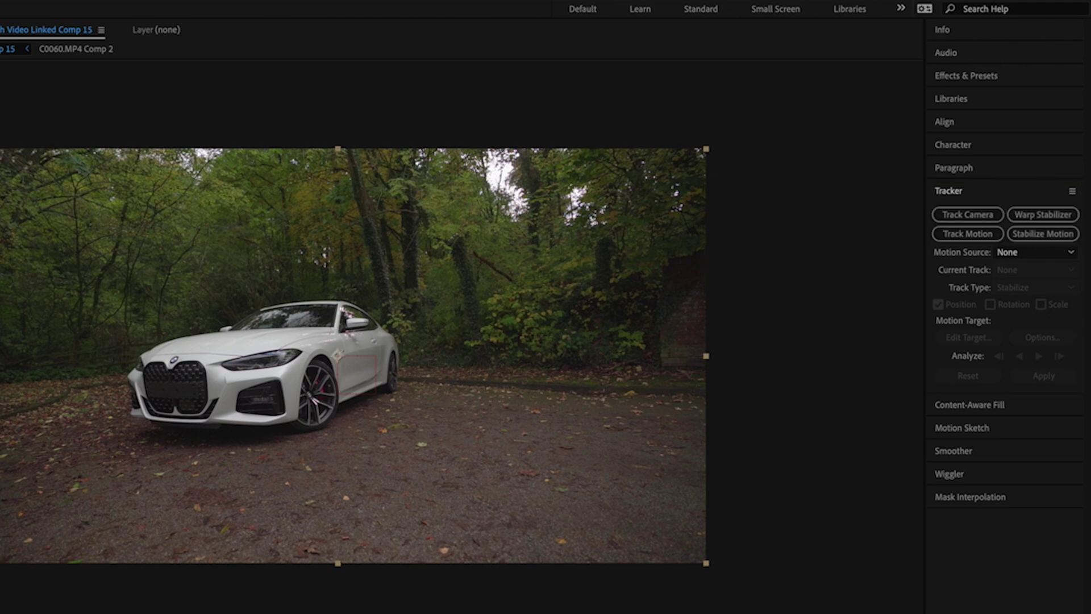
left_click(961, 238)
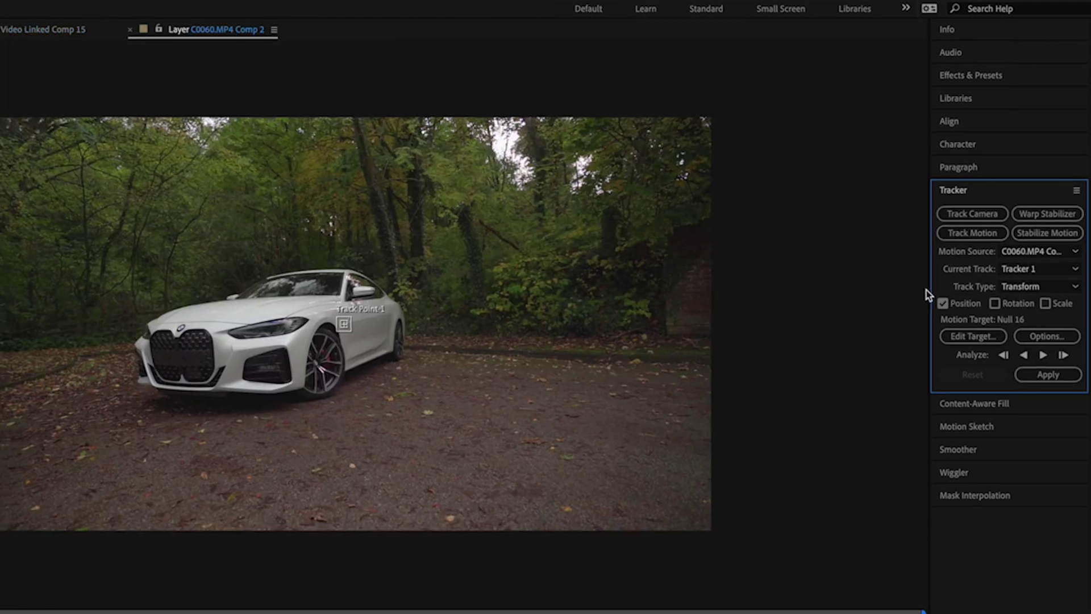
scroll(576, 335, "up", 5)
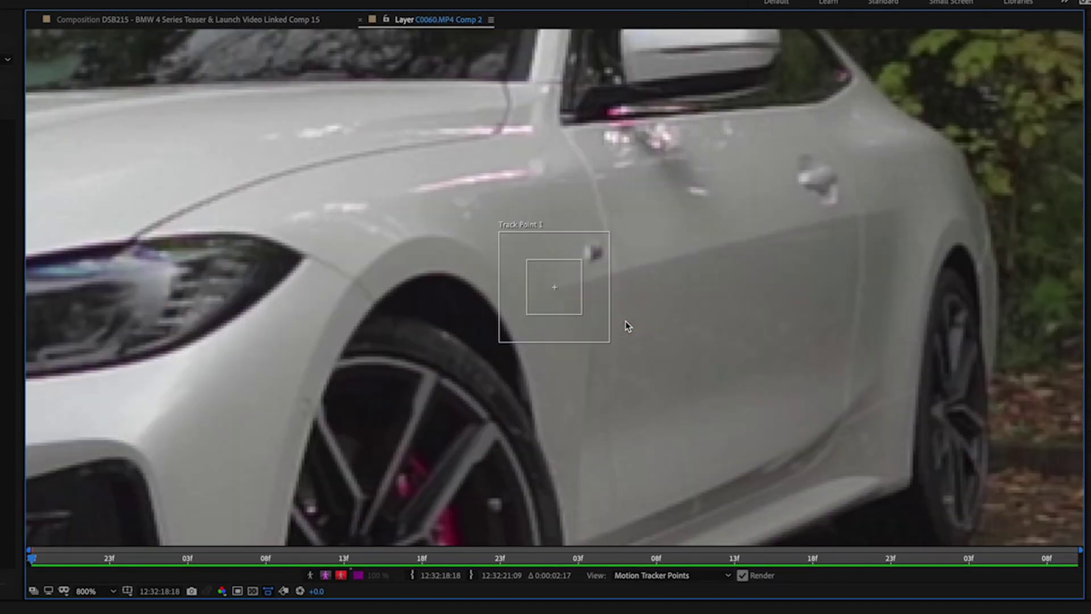
left_click_drag(648, 391, 673, 226)
left_click_drag(607, 181, 622, 237)
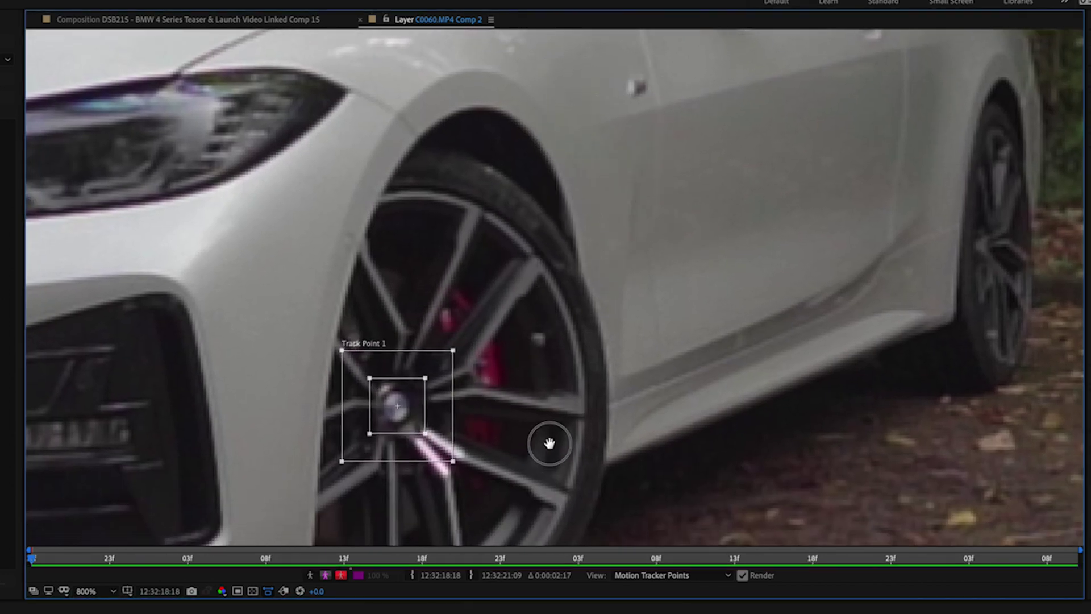
left_click_drag(551, 443, 510, 381)
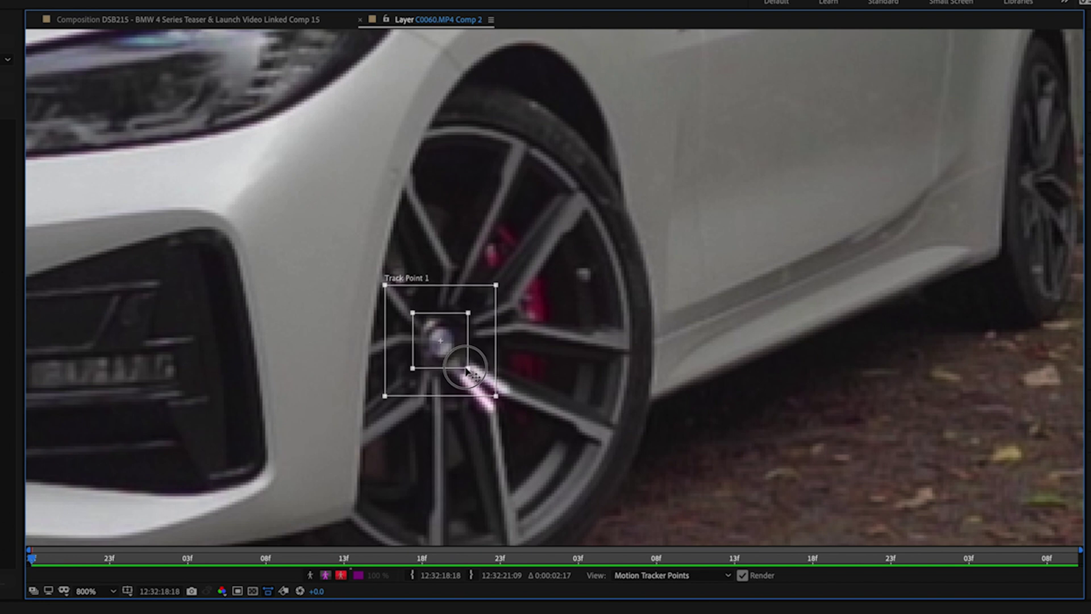
left_click_drag(445, 348, 458, 371)
left_click_drag(503, 399, 489, 395)
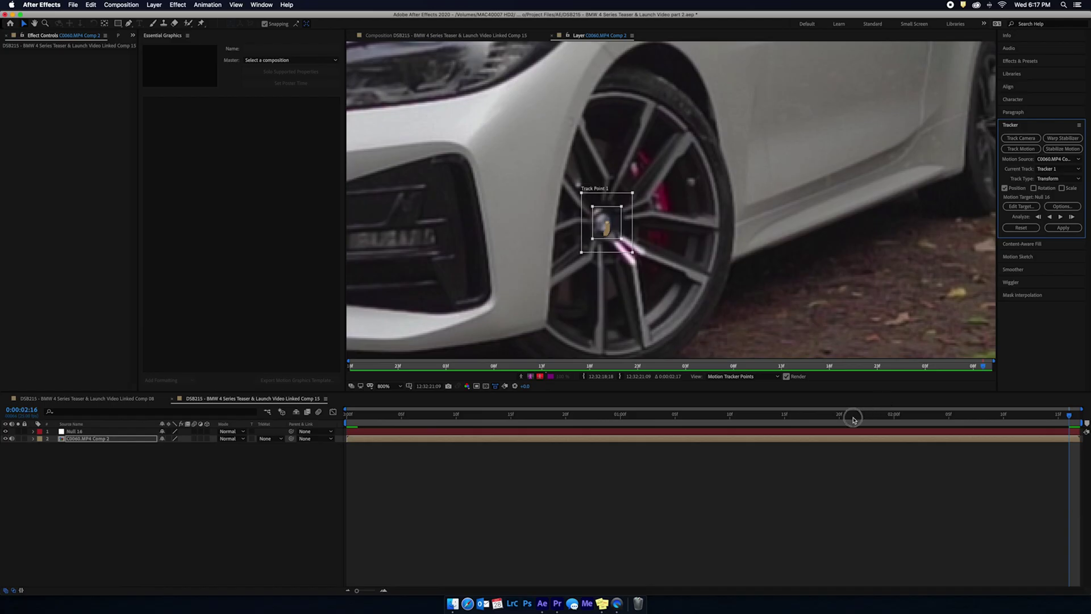
left_click_drag(853, 418, 636, 444)
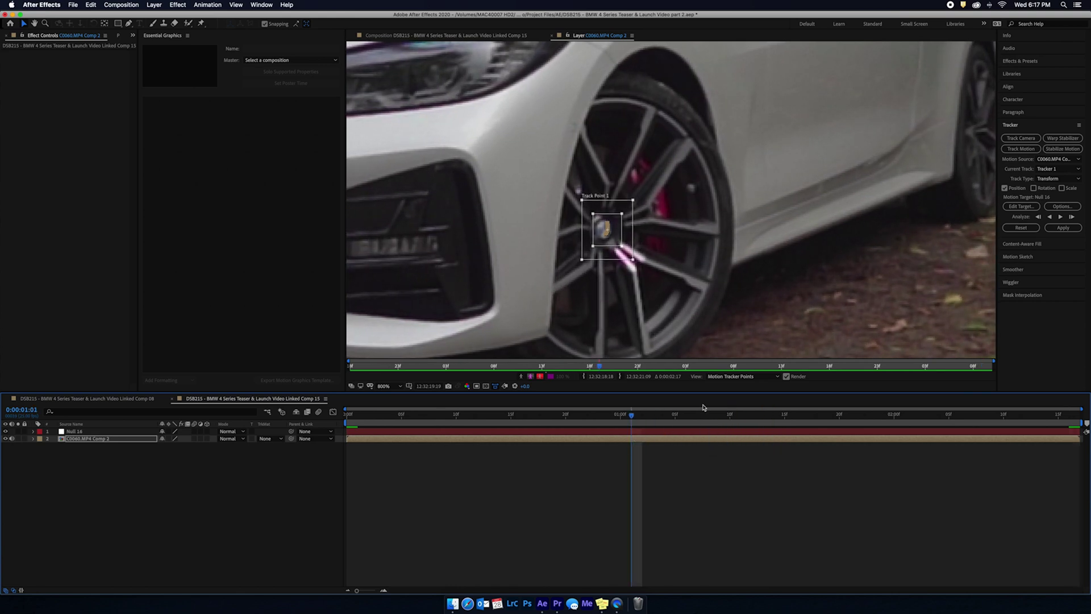
left_click_drag(612, 248, 652, 236)
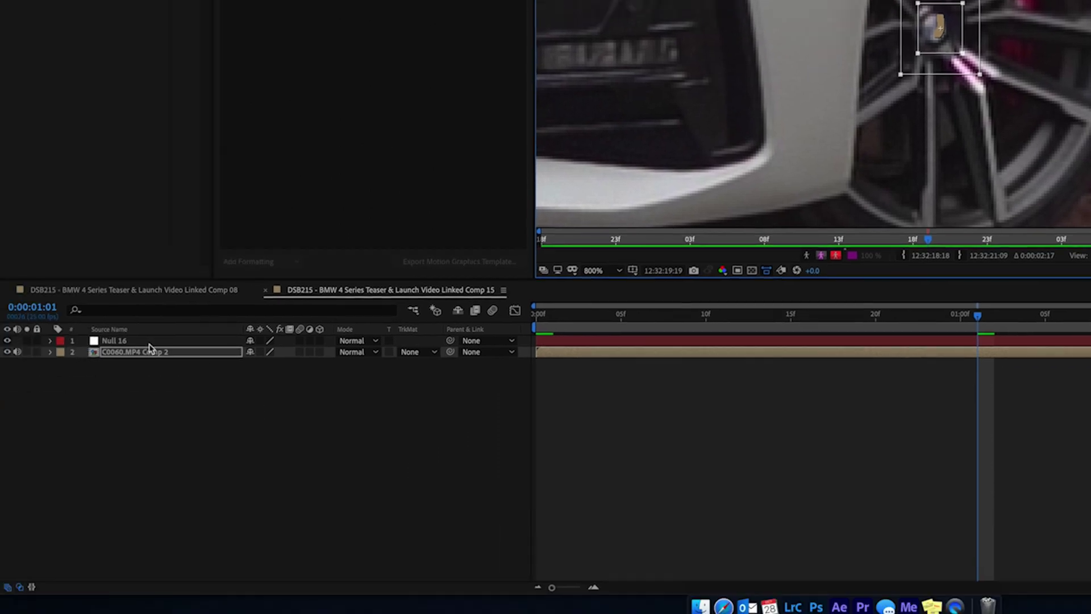
Set Null 16 as the motion target and apply the tracking data to it in X and Y.
left_click(149, 343)
left_click(937, 499)
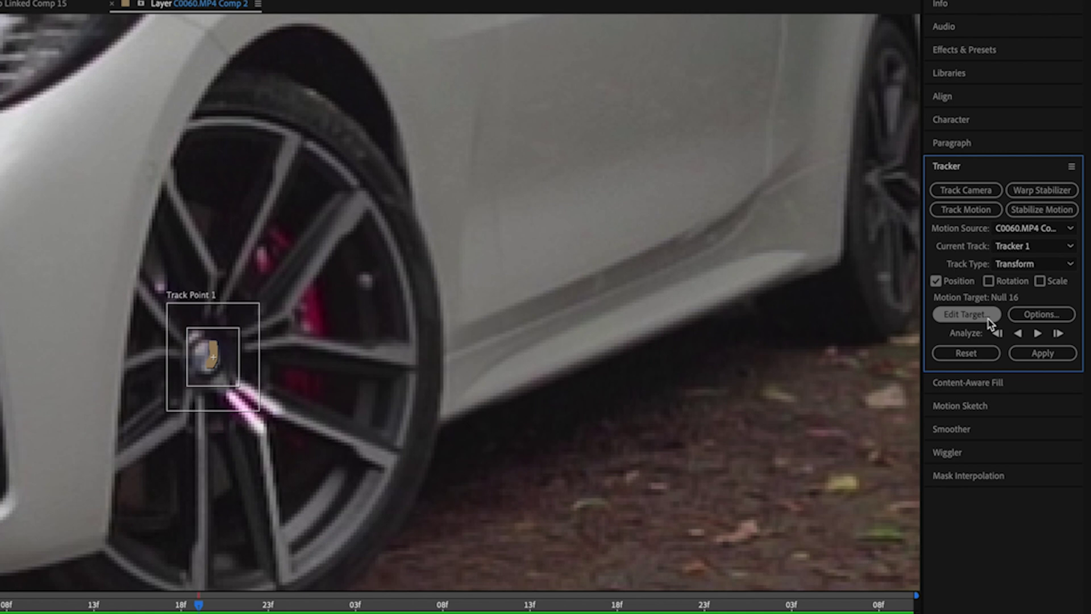
left_click(988, 319)
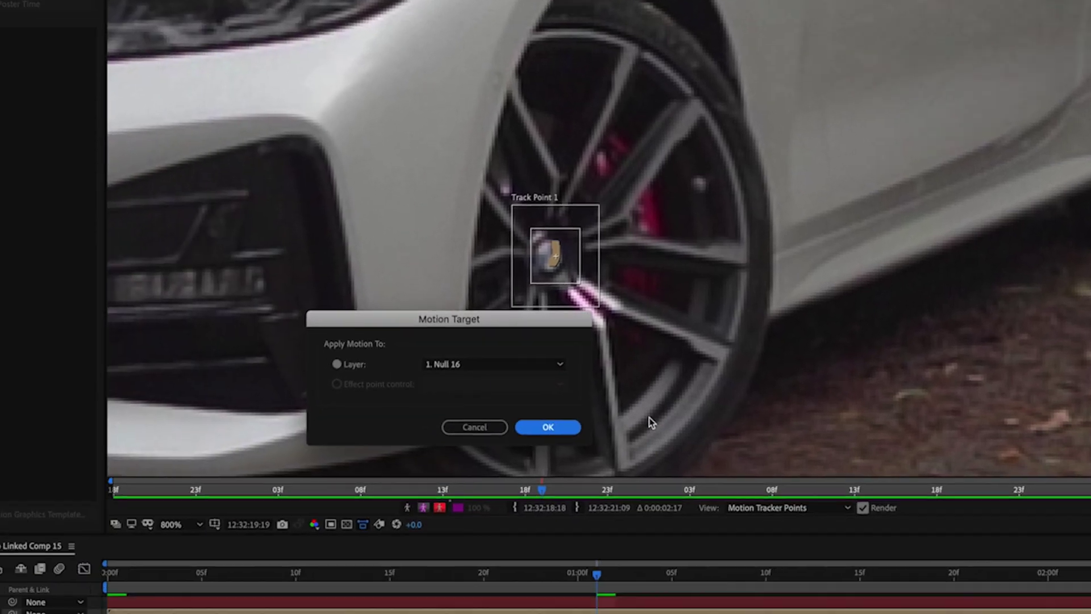
left_click(179, 474)
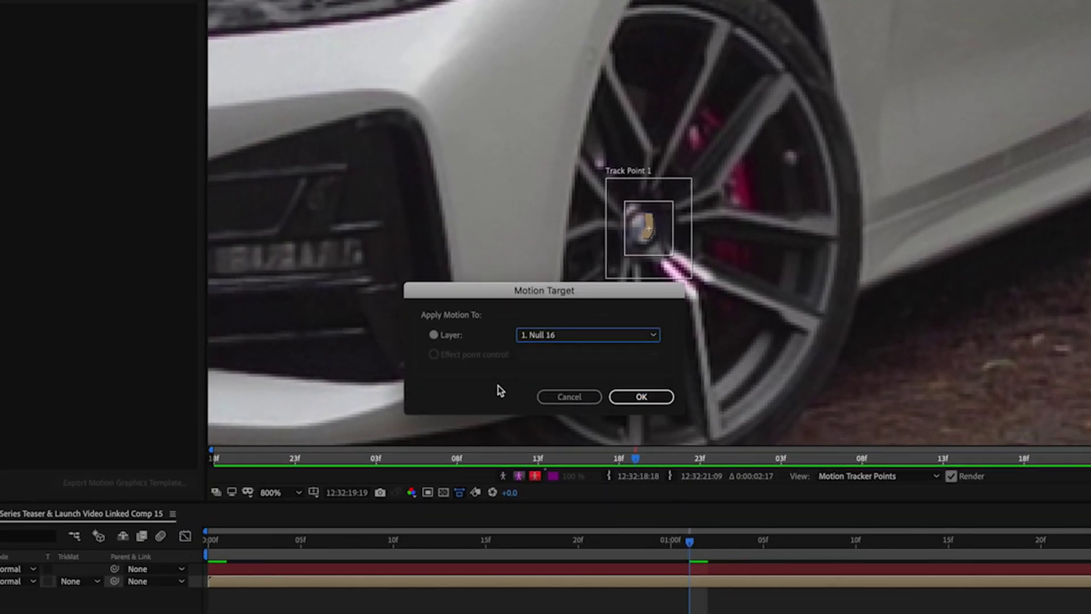
left_click(641, 397)
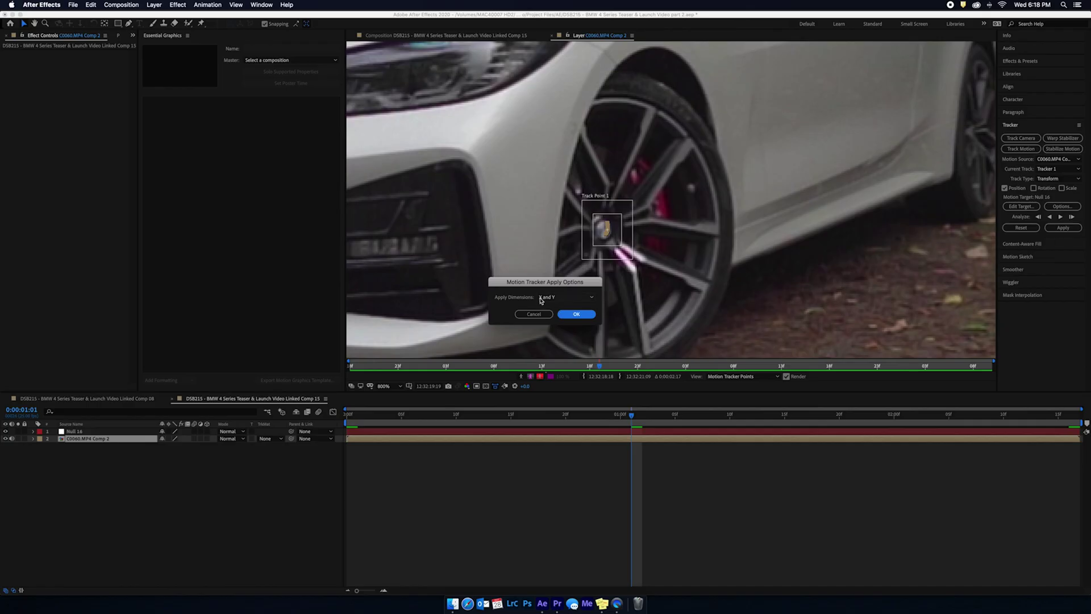
left_click(568, 316)
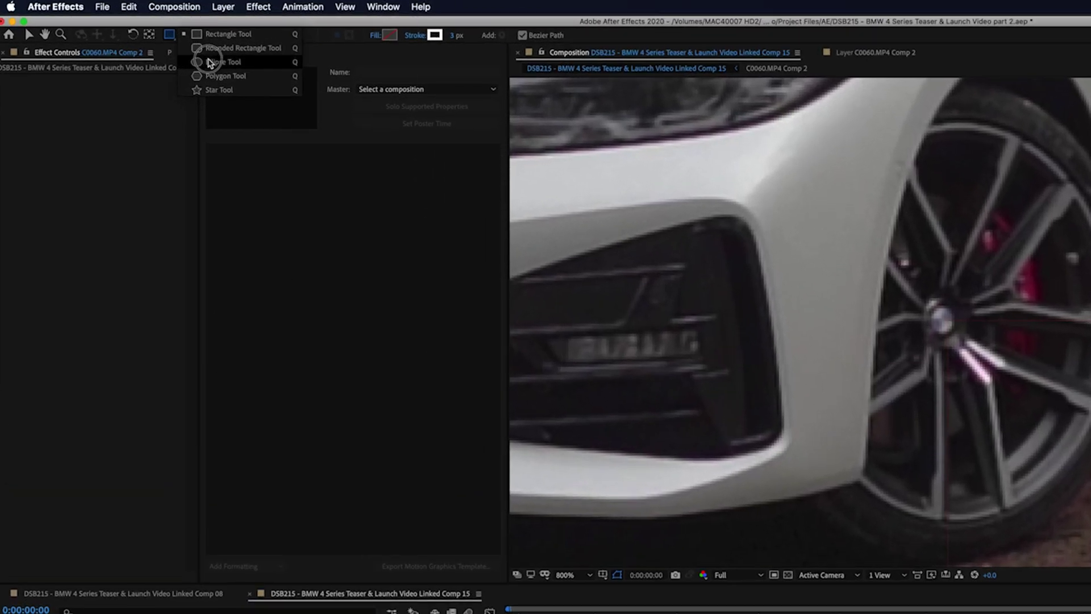
Draw a small white circle with the Ellipse Tool over the wheel's centre cap and add a Scale keyframe at frame 0.
left_click(211, 62)
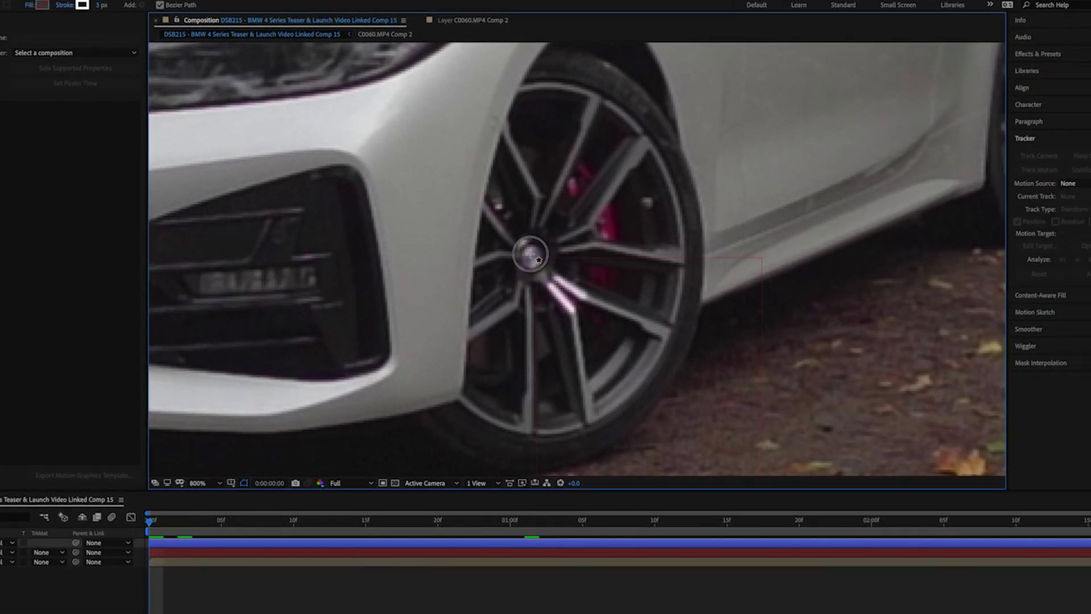
left_click(534, 259)
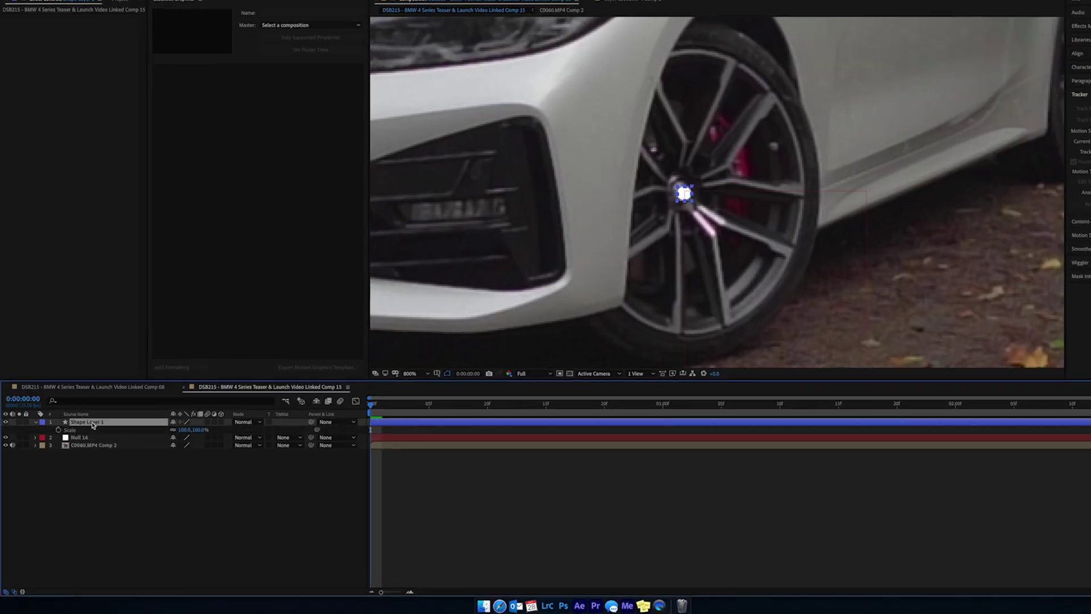
key("s")
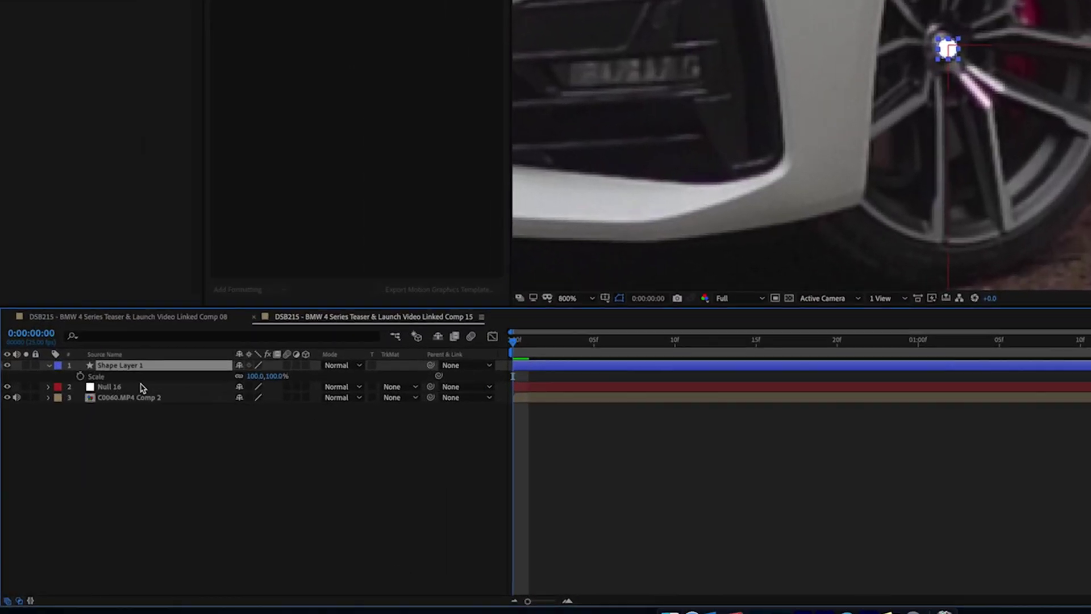
left_click(100, 327)
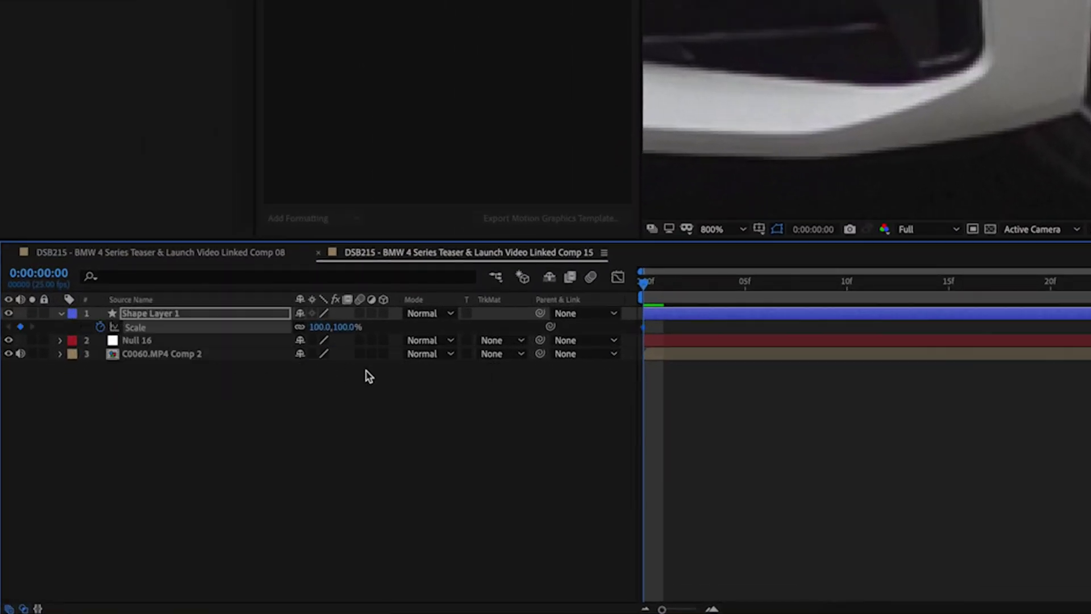
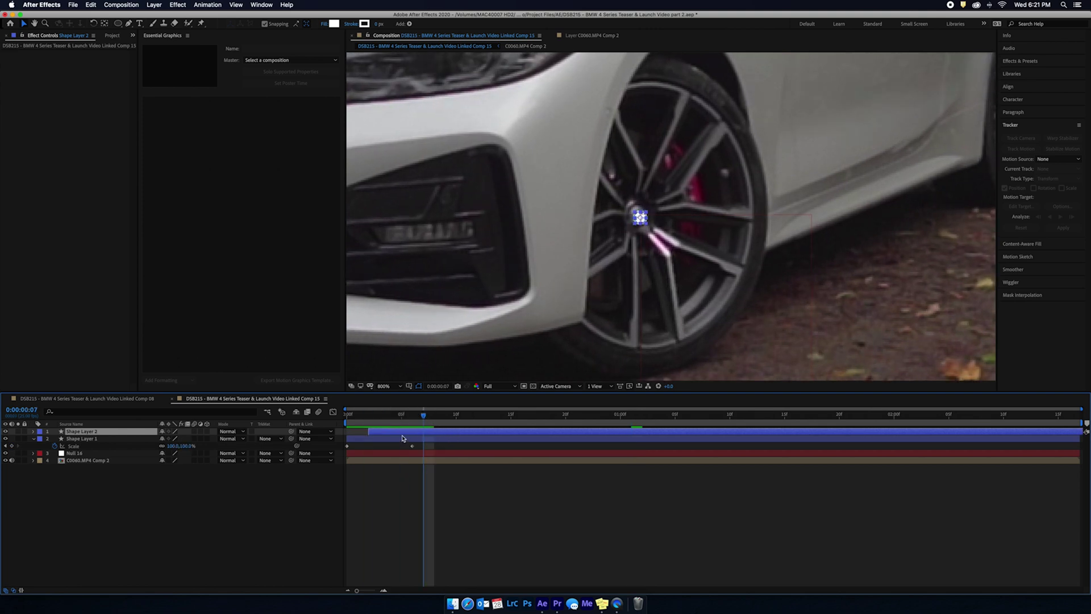
Reveal Shape Layer 2's keyframes and set its Scale to 149% at frame 8.
left_click(412, 416)
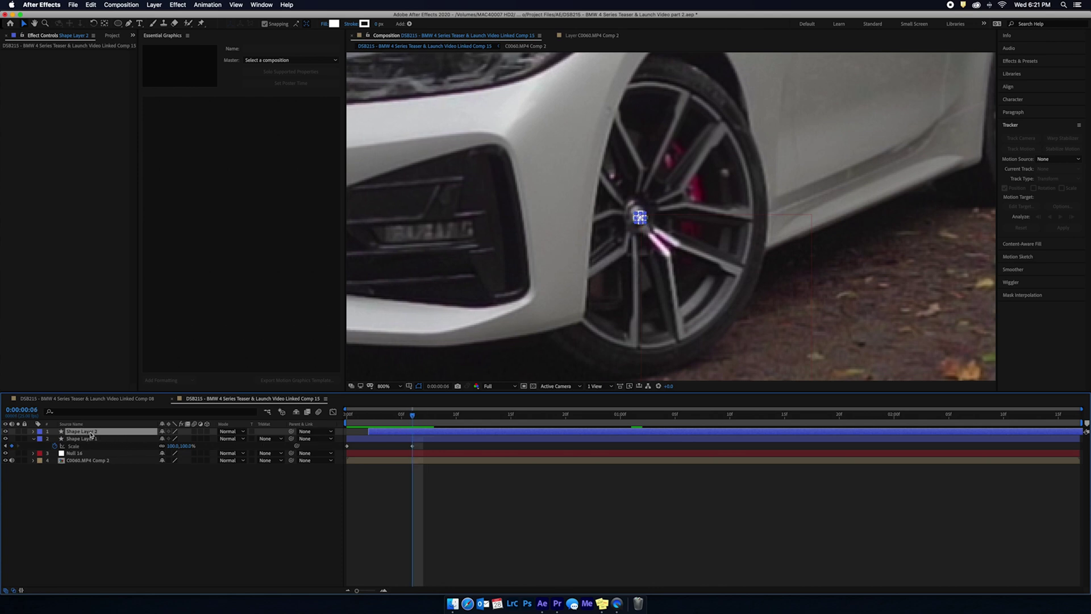
key("u")
left_click_drag(425, 415, 434, 416)
mouse_move(185, 441)
left_mouse_down()
mouse_move(214, 438)
mouse_move(205, 443)
left_mouse_up()
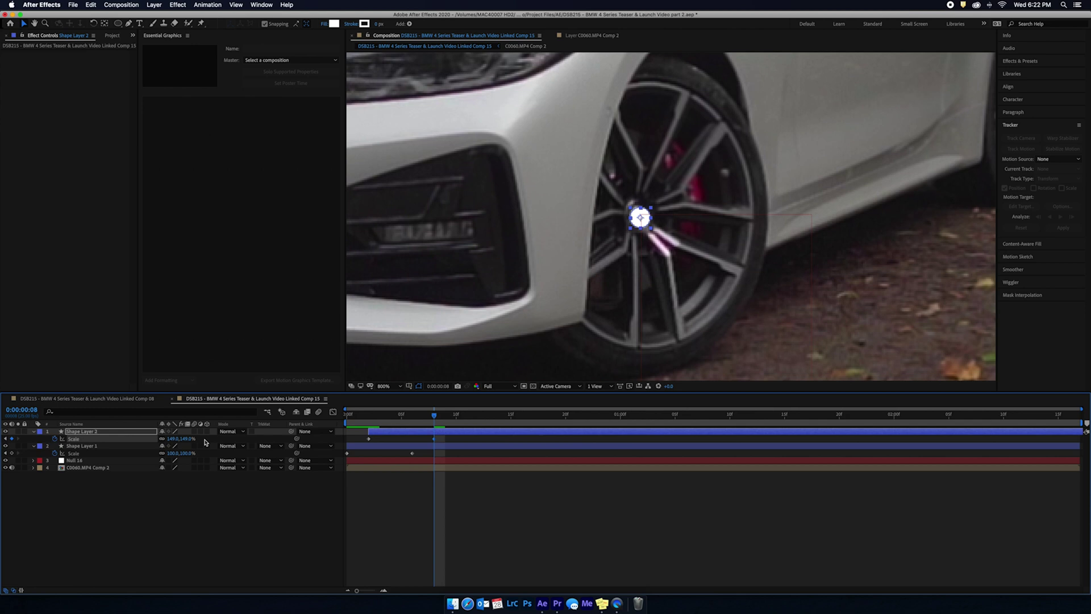
Turn Shape Layer 2 into an outlined ring by removing its fill and setting its stroke width to 1 px.
left_click(334, 24, "alt")
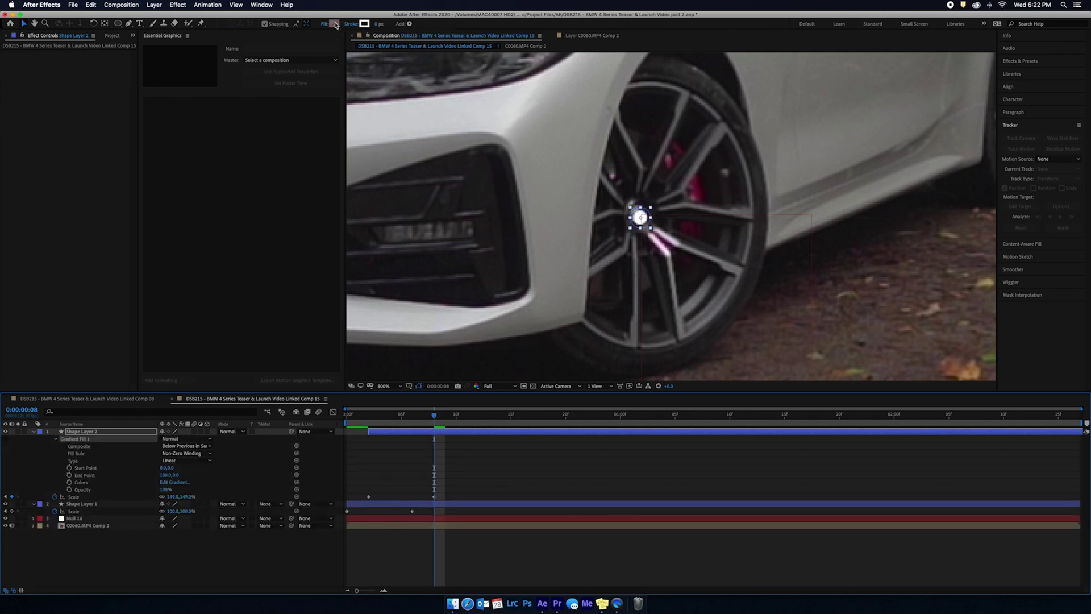
left_click_drag(378, 24, 374, 24)
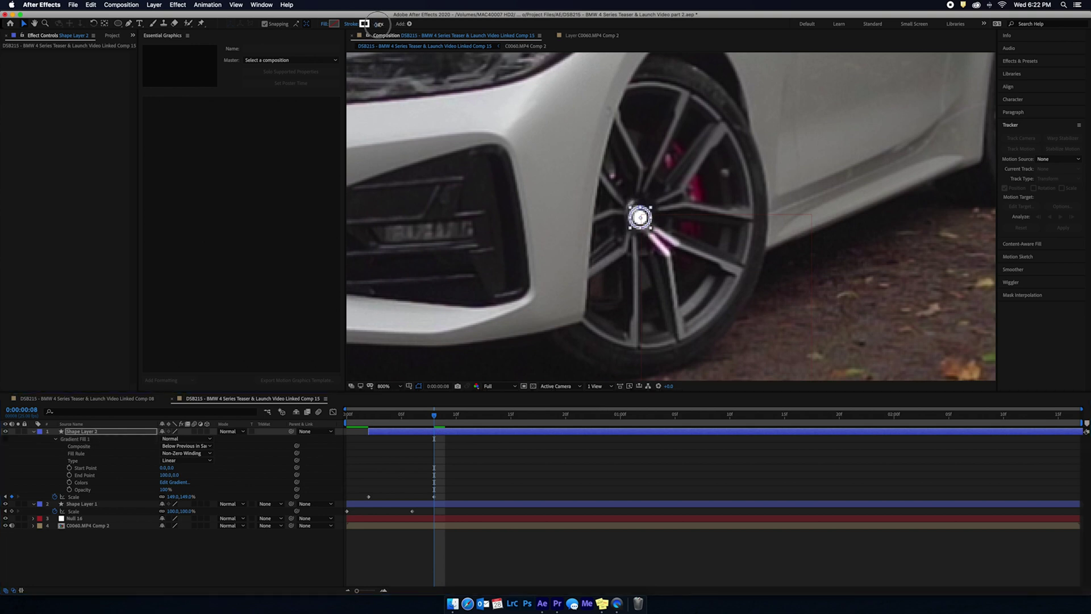
left_click(659, 558)
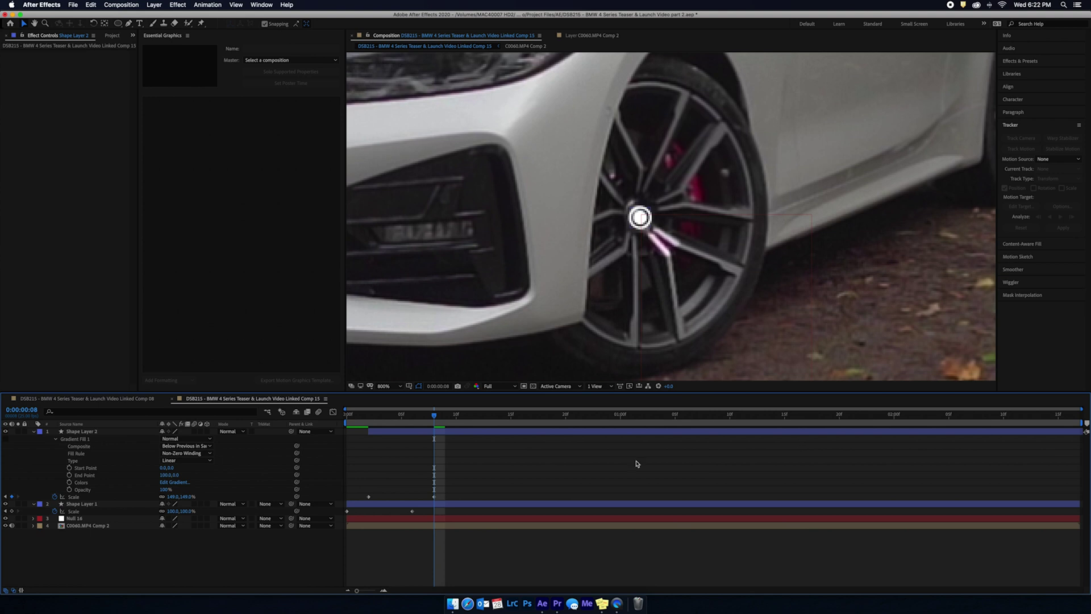
Duplicate Shape Layer 2, offset the copy two frames later and set its Scale to 193% at frame 10.
left_click(112, 433)
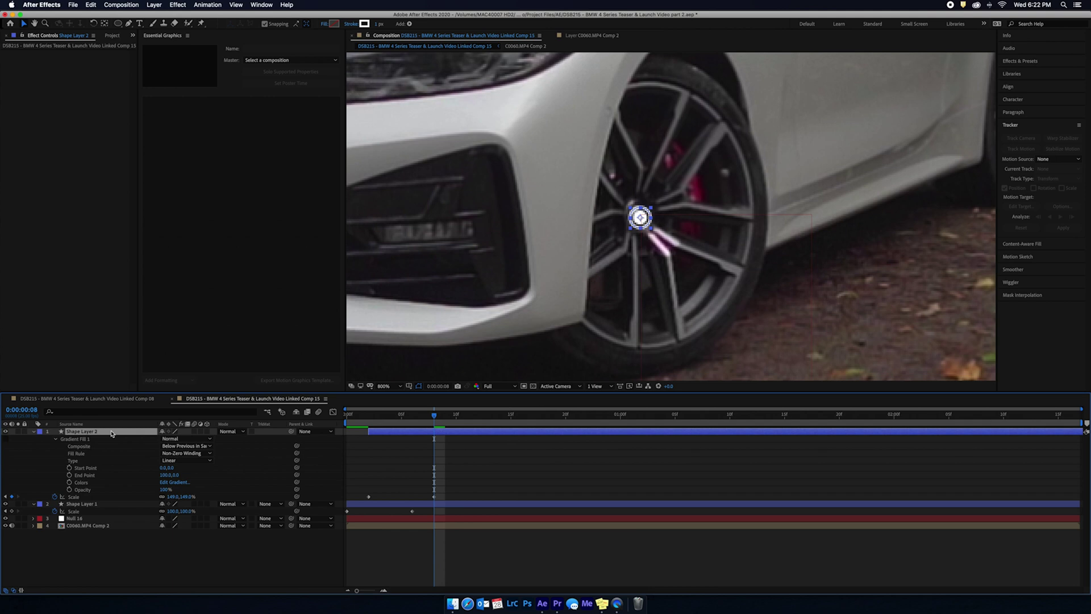
key("super+d")
left_click_drag(436, 432, 459, 432)
key("s")
left_click(452, 425)
left_click_drag(194, 442, 207, 437)
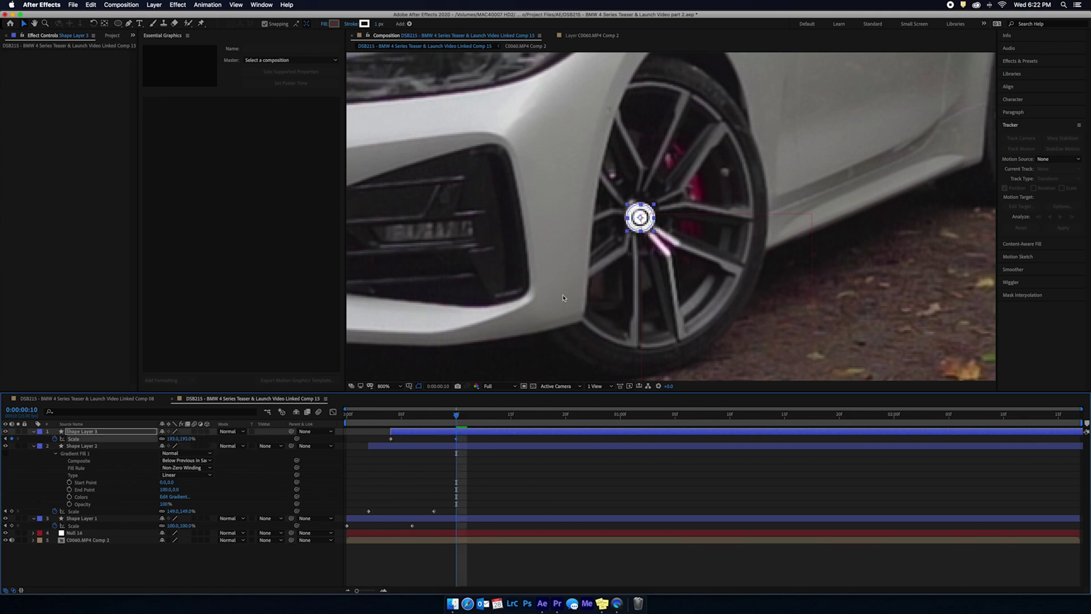
Set the stroke width of the Shape Layer 3 ring to 0.5 px.
left_click(380, 25)
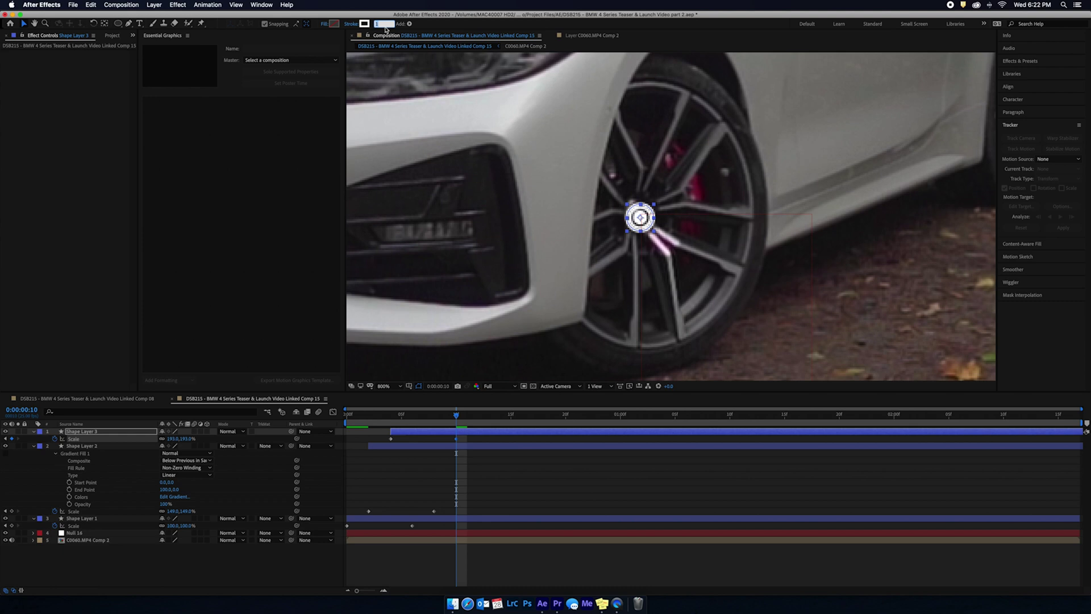
type("0.5")
key("Return")
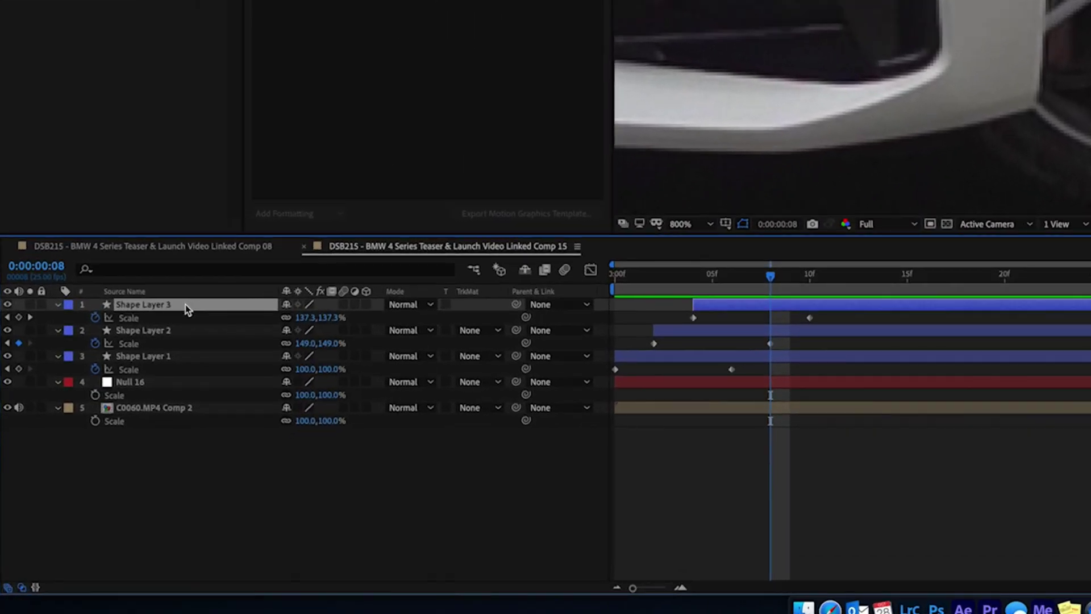
key("t")
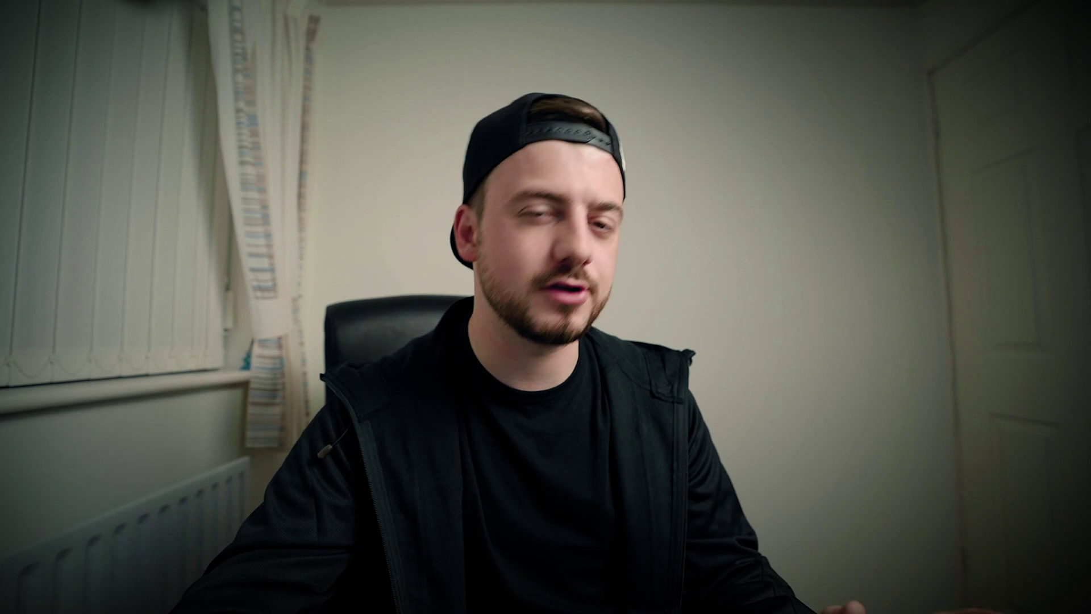
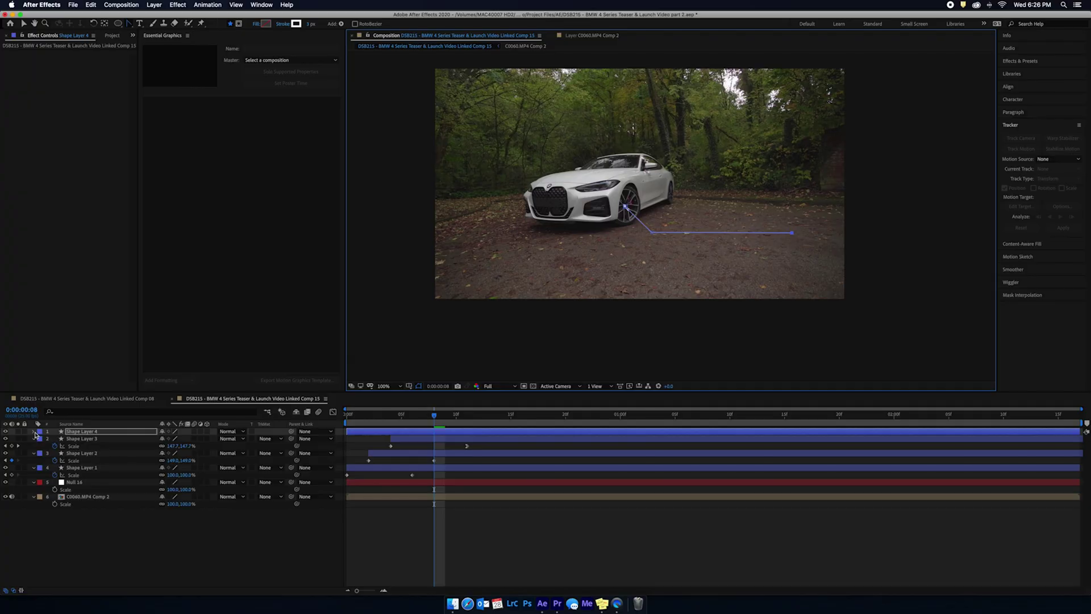
Add Trim Paths to the line on Shape Layer 4 and animate its End from 0% at frame 8 to 100% at frame 18.
left_click(34, 432)
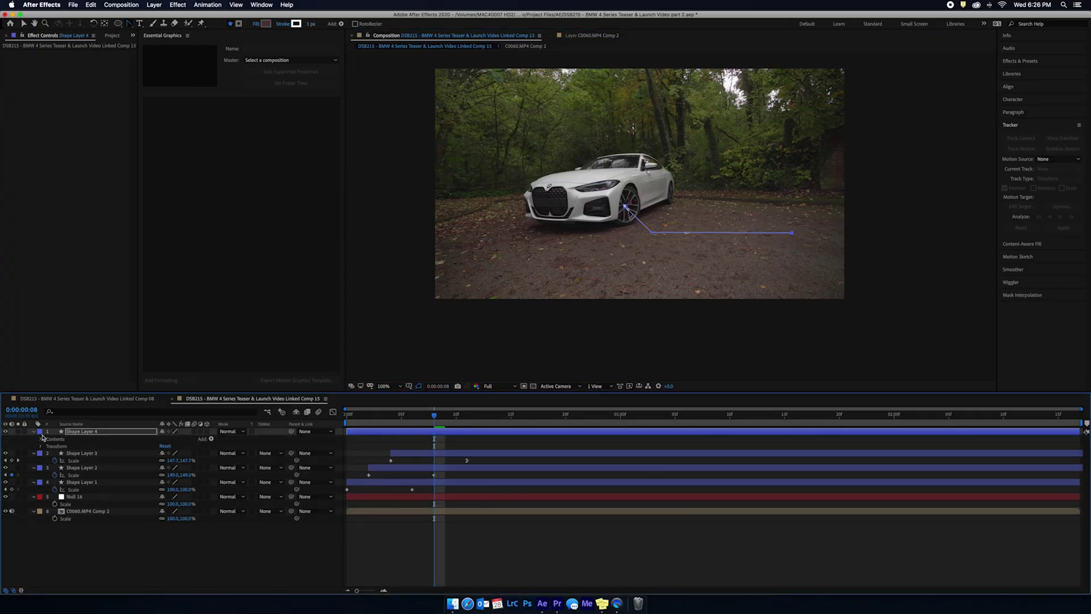
left_click(212, 440)
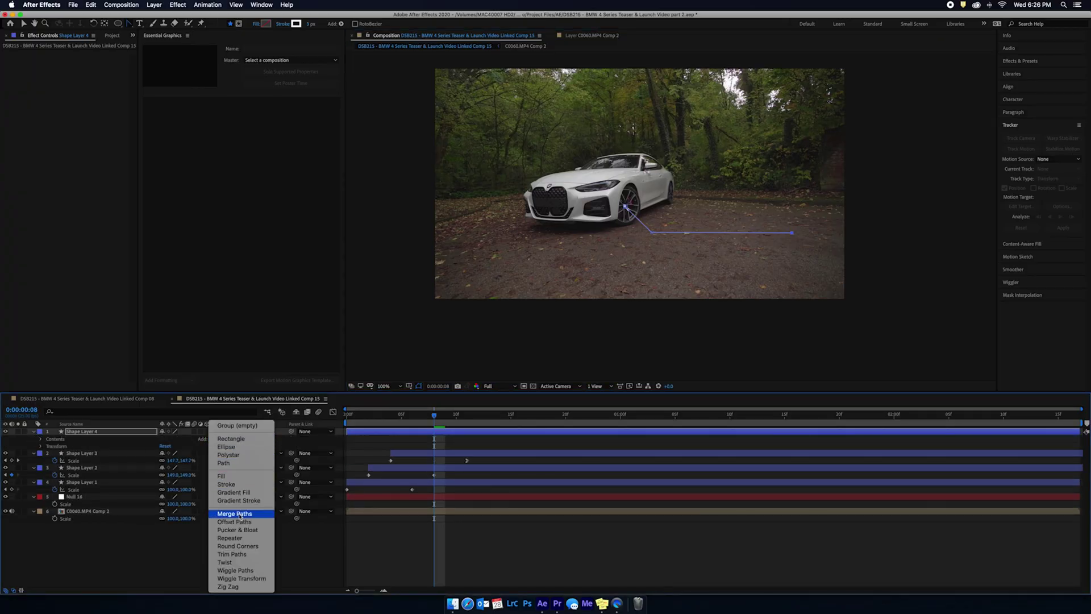
left_click(232, 554)
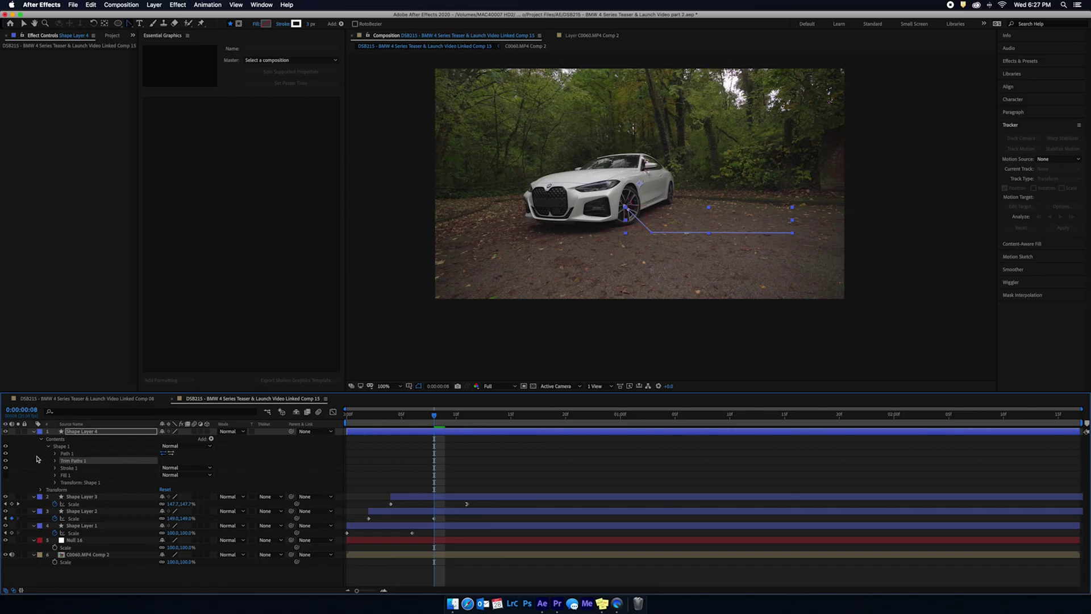
left_click(55, 461)
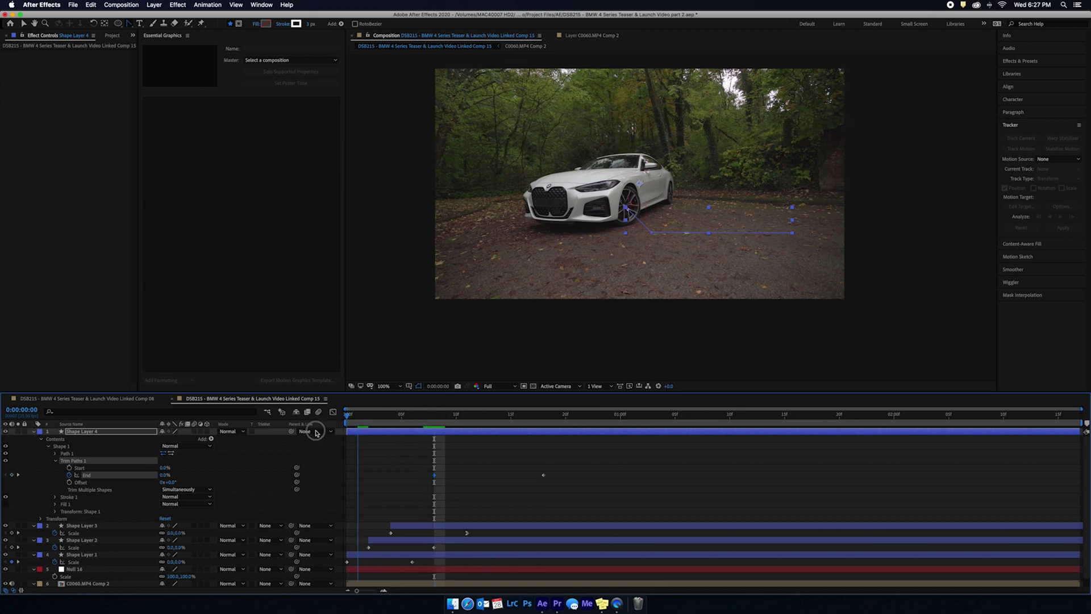
Preview the line animation and move its final End keyframe to frame 20.
key("space")
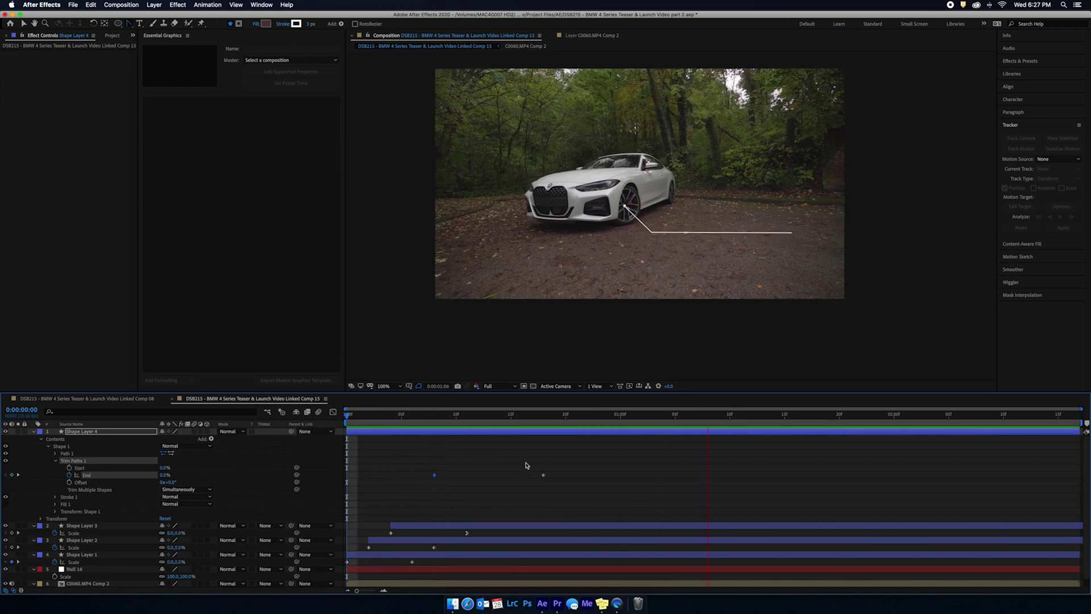
key("space")
key("ctrl+z")
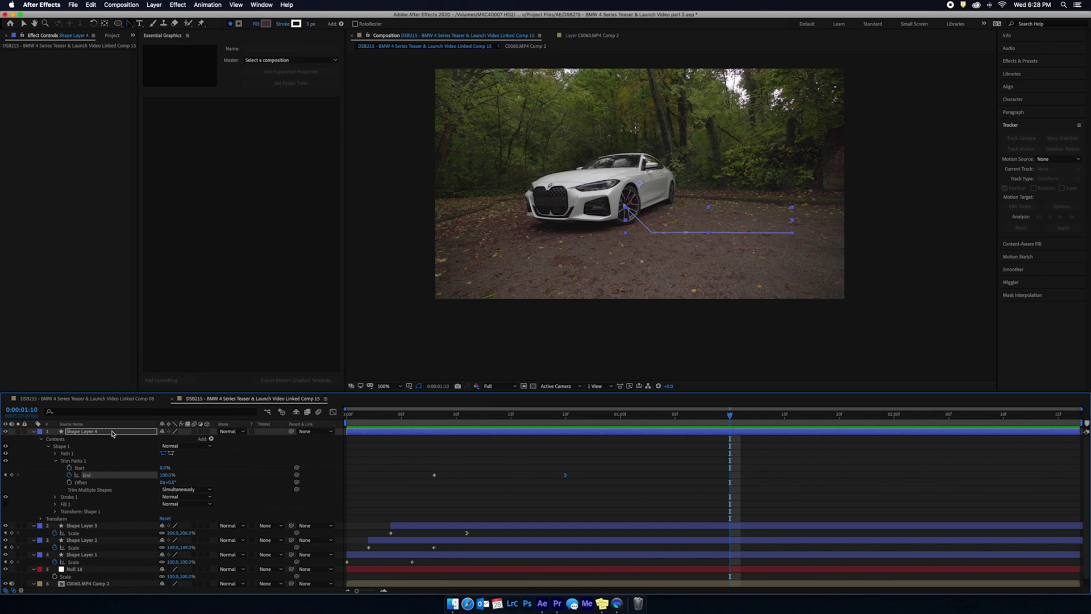
Pre-compose Shape Layers 1 to 4 into a new composition named Callout.
left_click(95, 556, "shift")
right_click(94, 557)
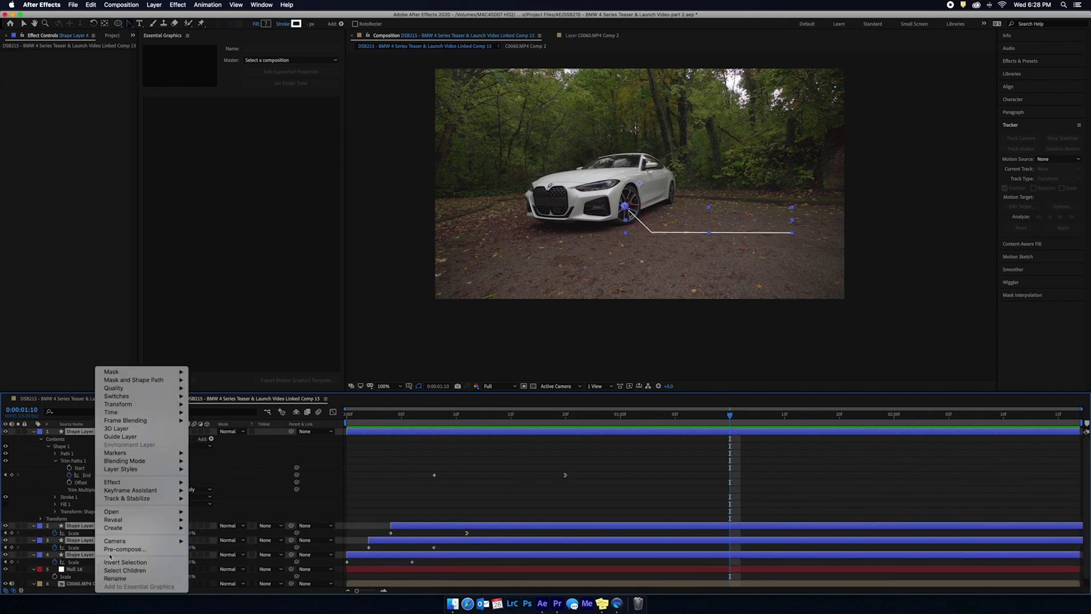
left_click(160, 549)
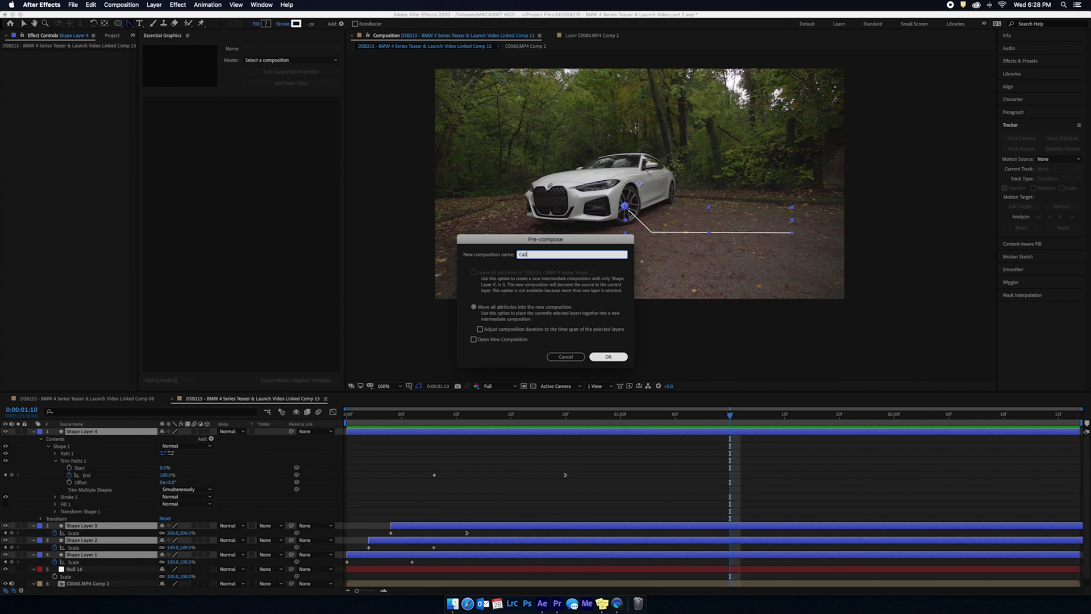
key("Return")
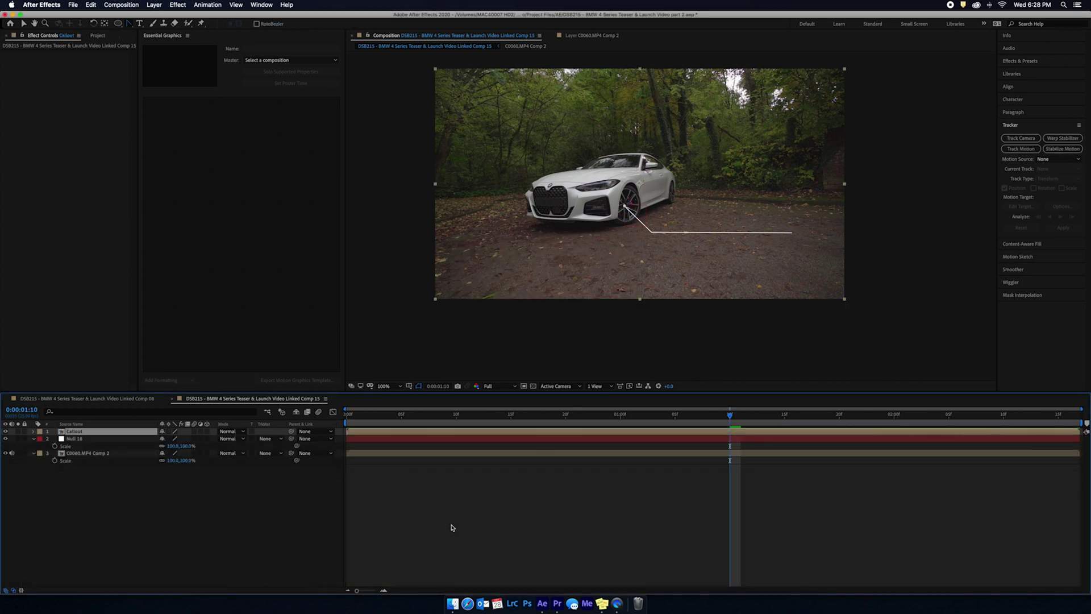
left_click(450, 528)
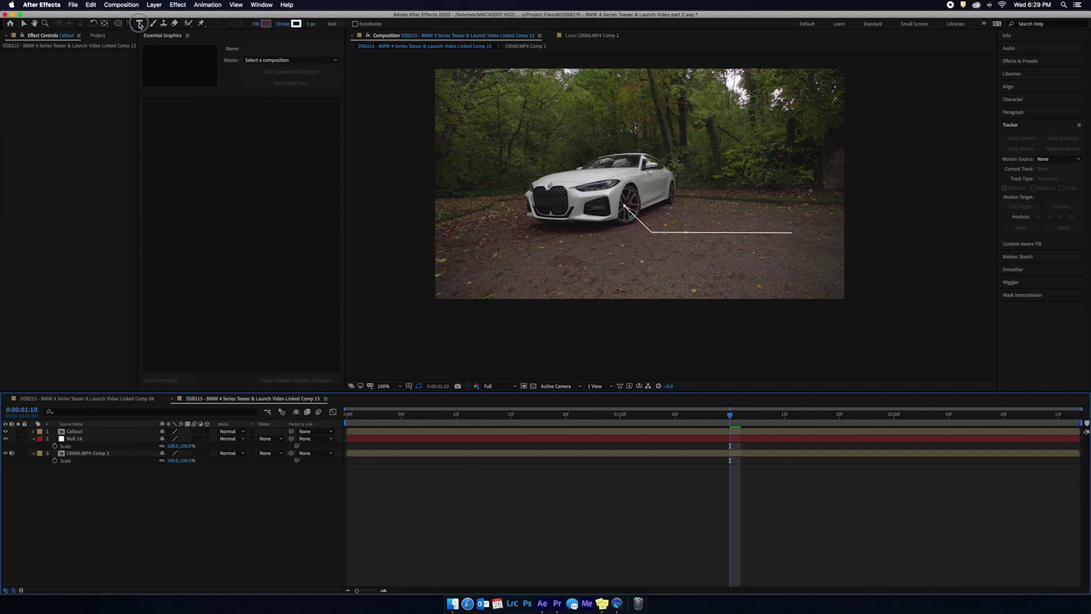
Add the two-line text "BMW THE 4." above the callout line and set "THE 4." to the Light font style.
left_click(139, 24)
left_click_drag(699, 182, 792, 232)
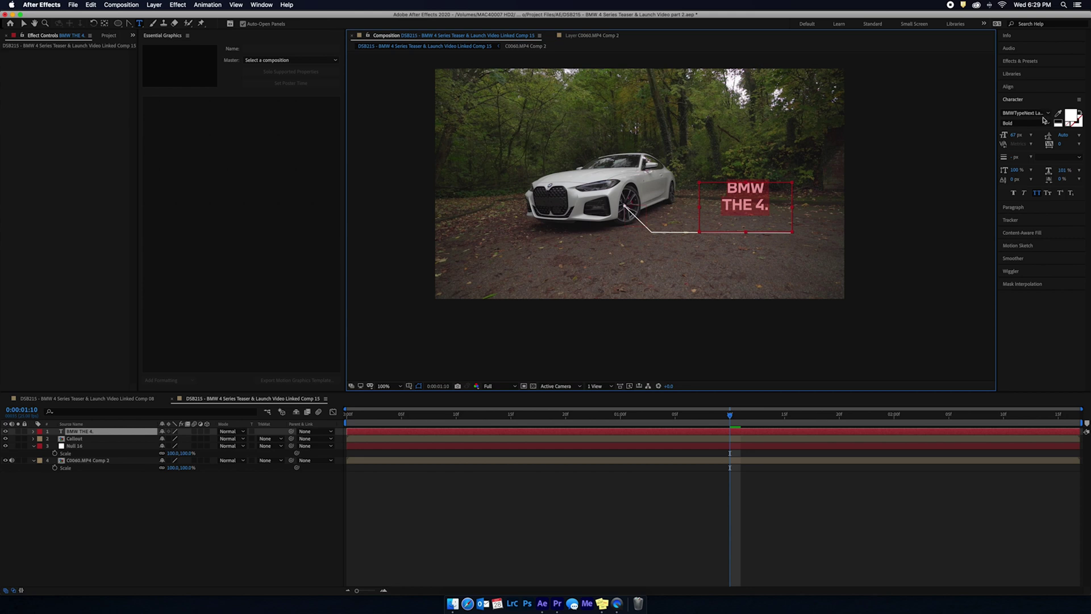
left_click(767, 208)
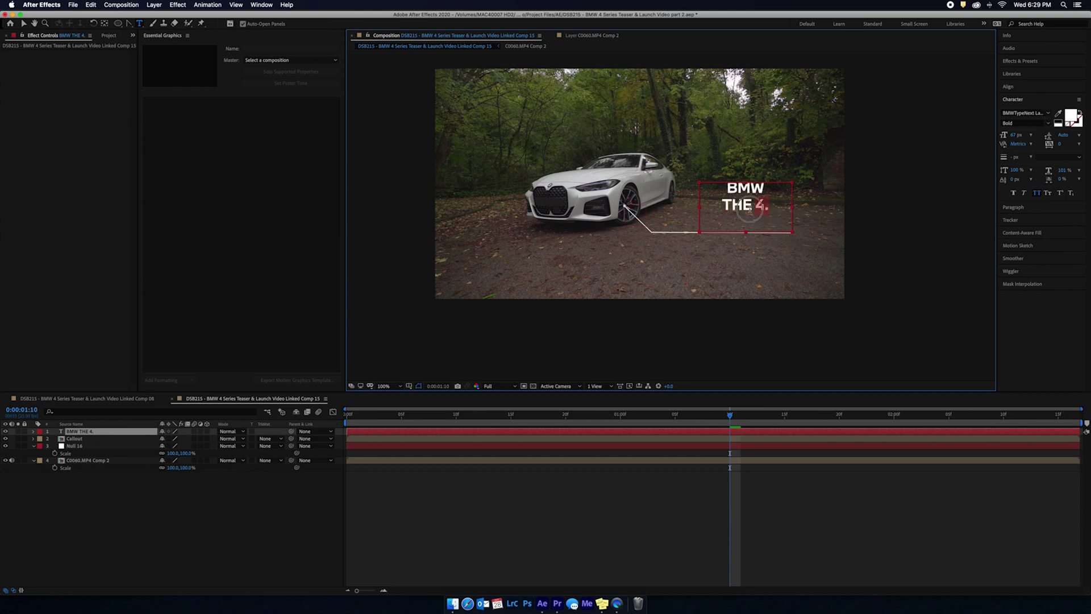
left_click(1048, 123)
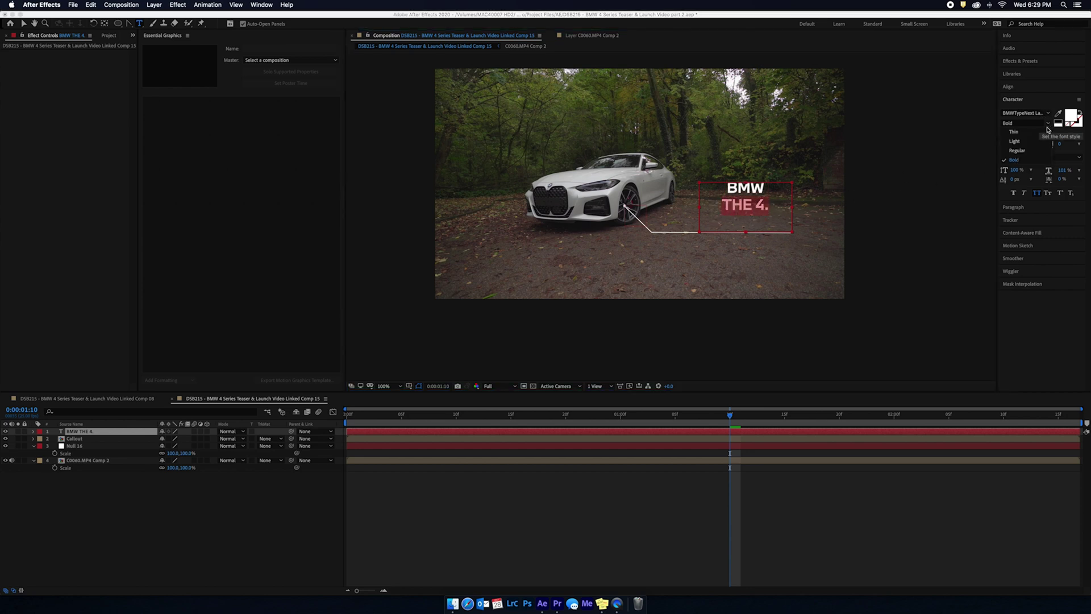
left_click(1015, 141)
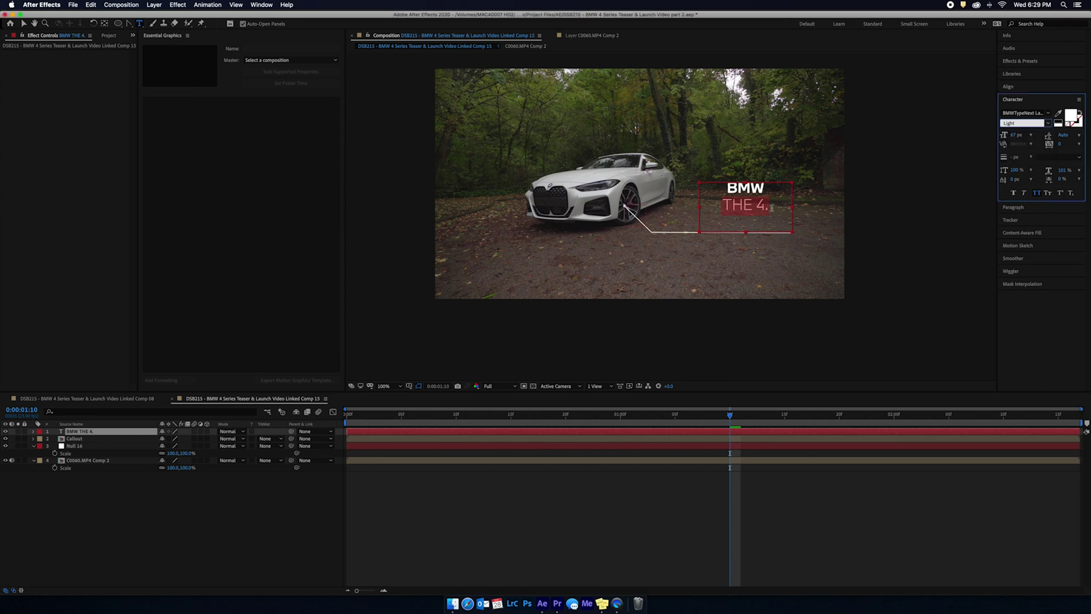
Set the size of all the text to 108 px and position it just above the end of the callout line.
left_click(764, 206)
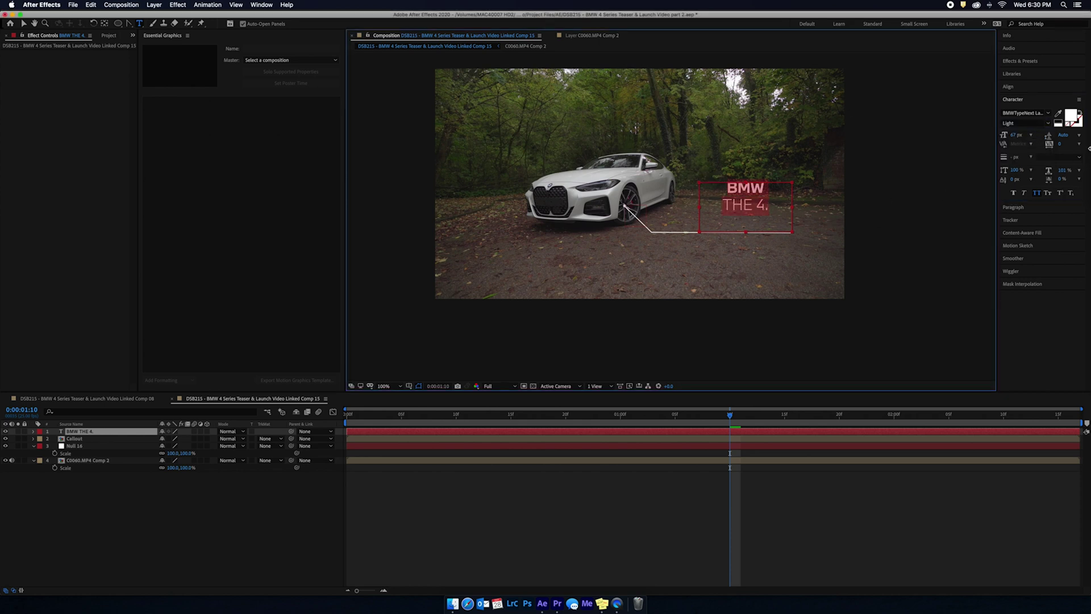
left_click_drag(1012, 137, 1034, 135)
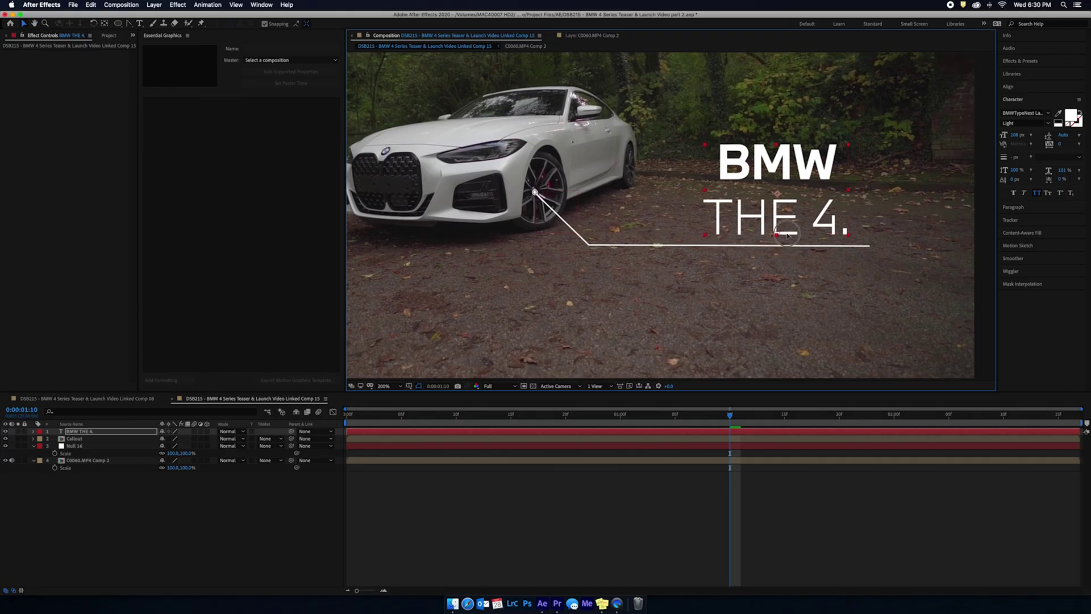
left_click_drag(787, 236, 806, 243)
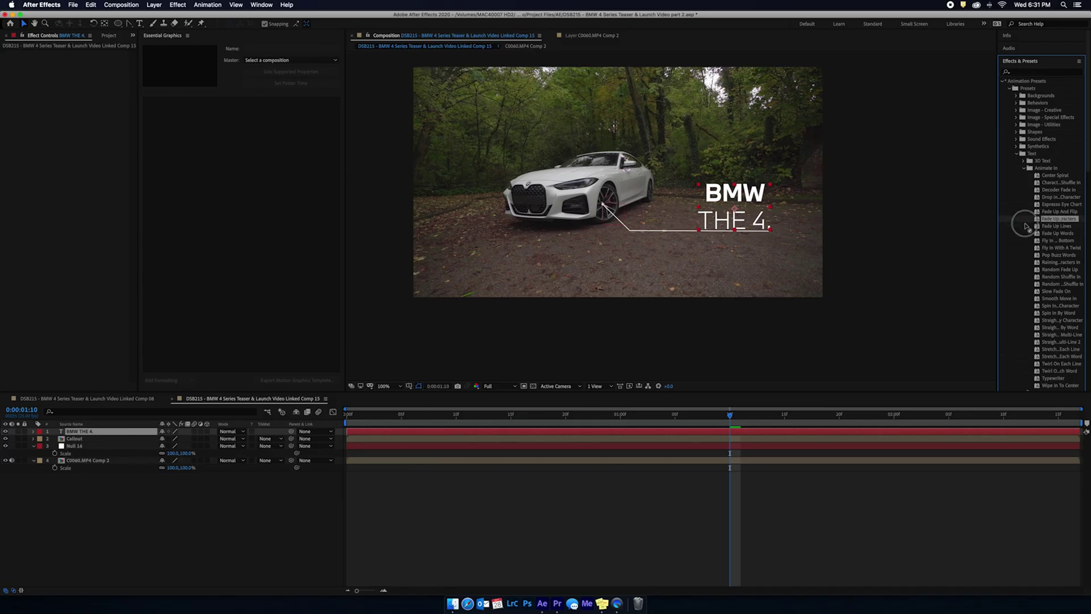
Apply the Fade Up Characters preset to the text and set its Range Selector Start to 100% at 0:00:02:05.
double_click(120, 432)
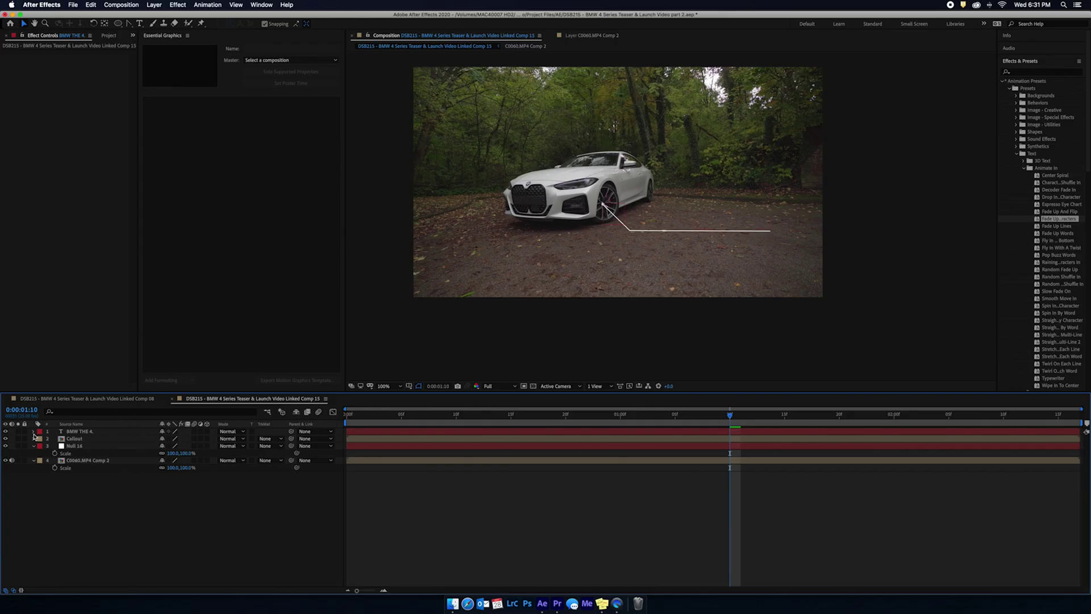
left_click(33, 431)
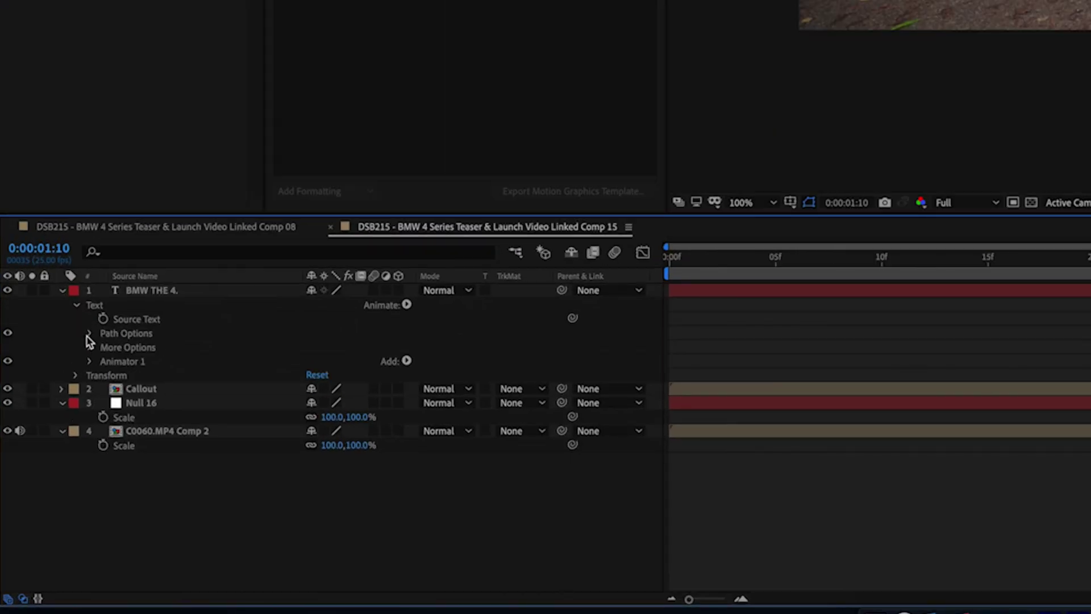
left_click(88, 362)
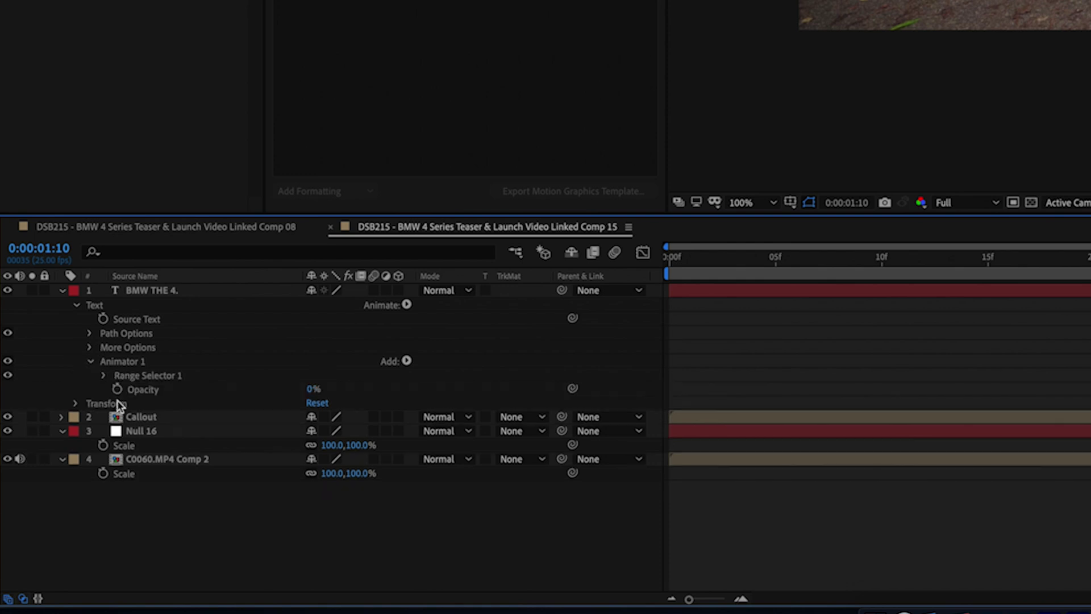
left_click(104, 376)
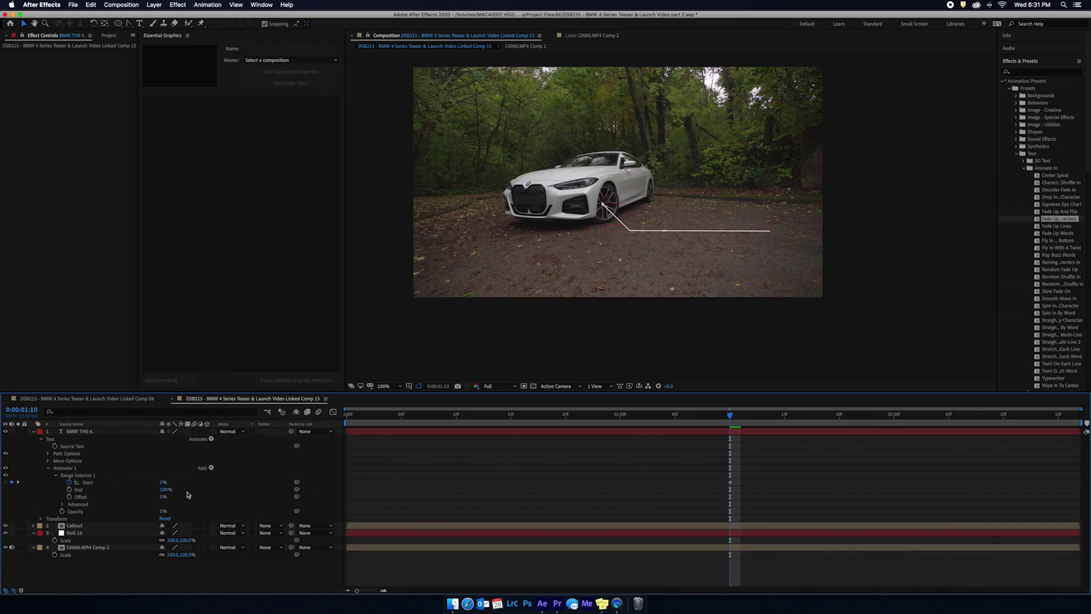
left_click_drag(789, 418, 947, 434)
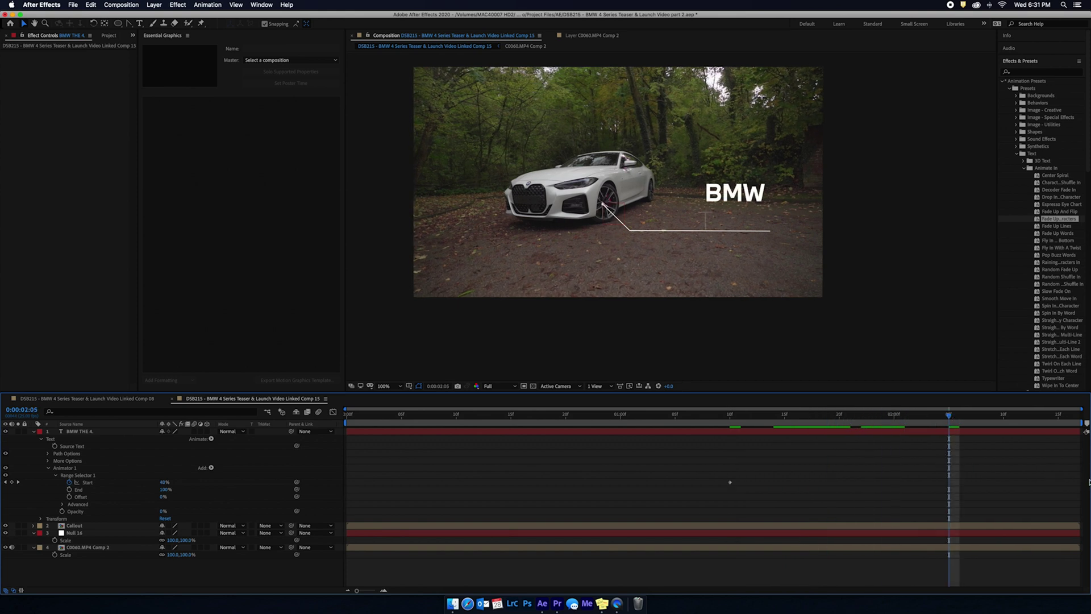
left_click_drag(162, 481, 244, 482)
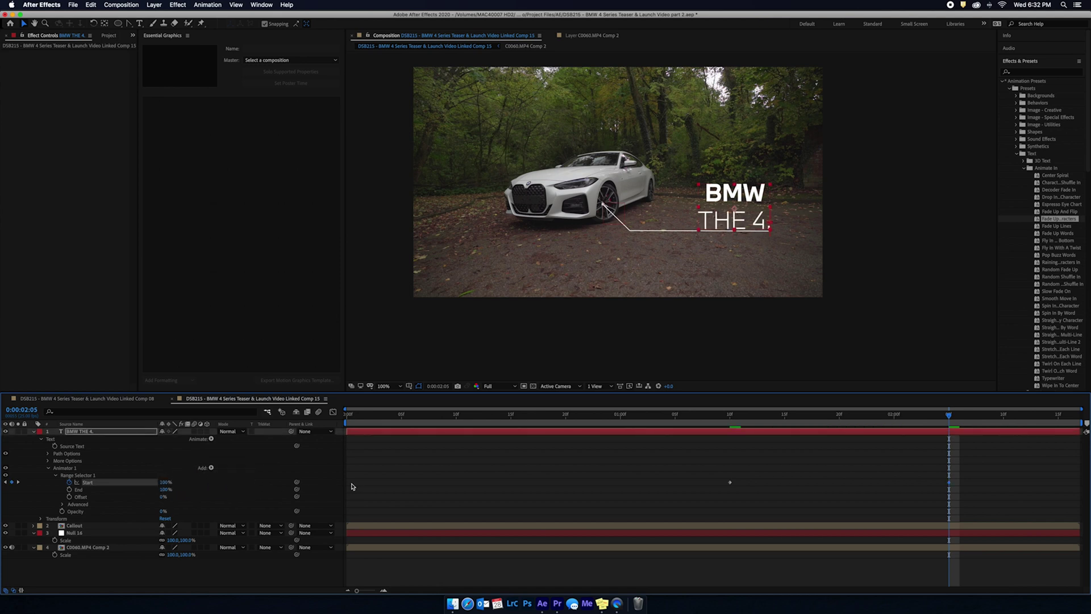
Set the range selector's Smoothness to 0% and move the final Start keyframe earlier to speed up the text reveal.
left_click(63, 504)
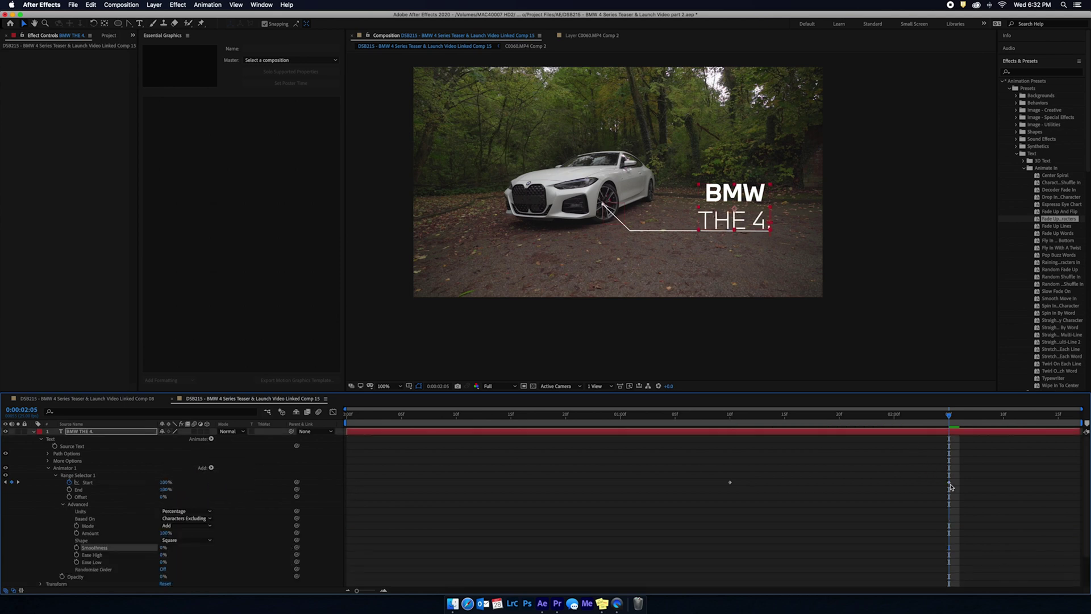
left_click_drag(949, 483, 939, 483)
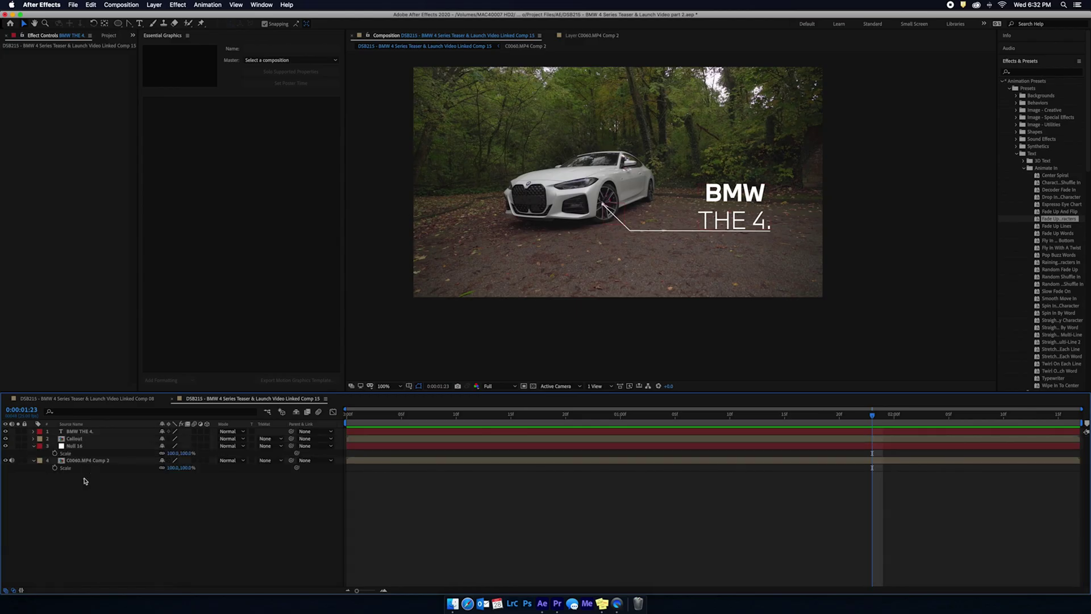
Parent the BMW THE 4. and Callout layers to Null 16 and preview the composition from the start.
left_click(104, 433)
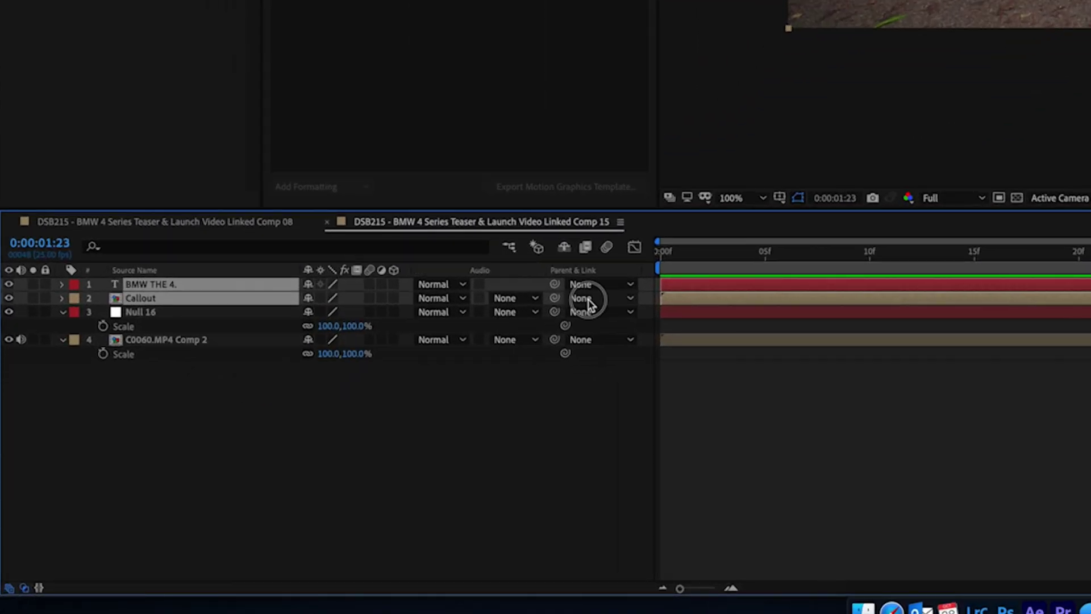
left_click(309, 439)
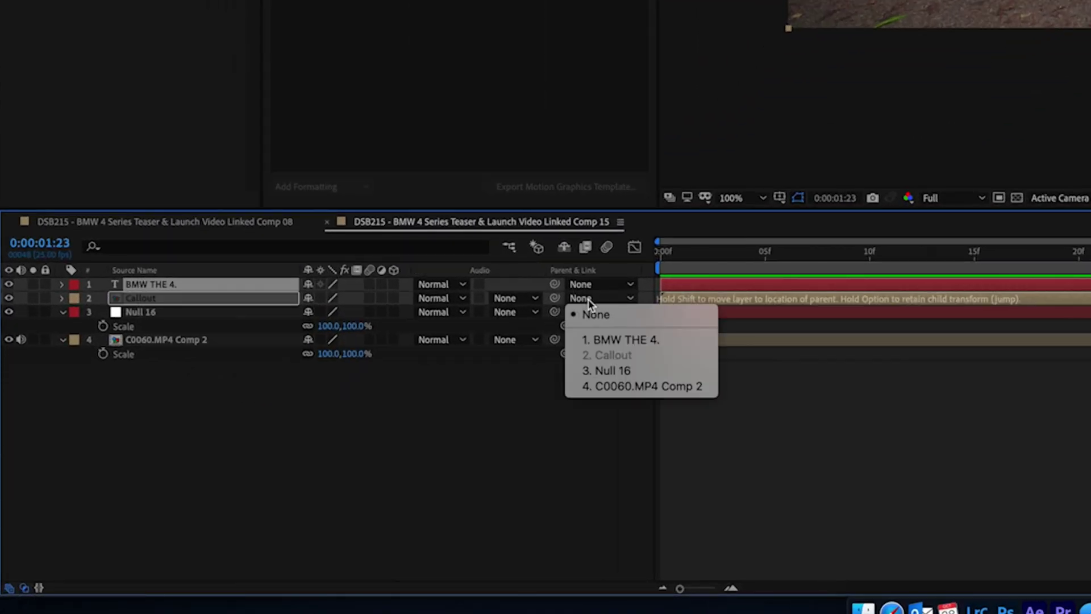
left_click(637, 376)
left_click(752, 426)
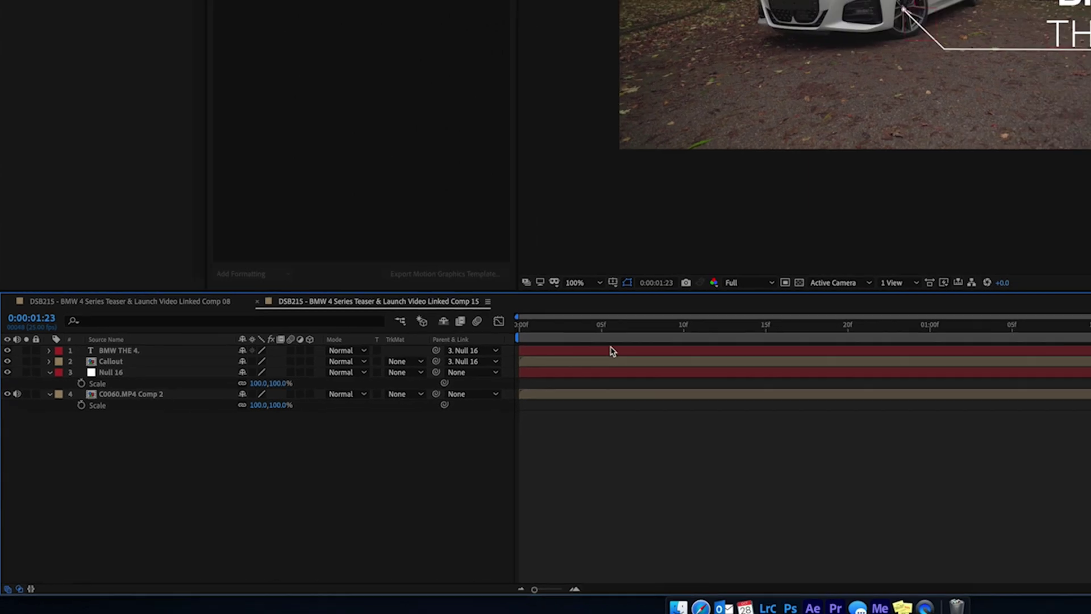
key("Home")
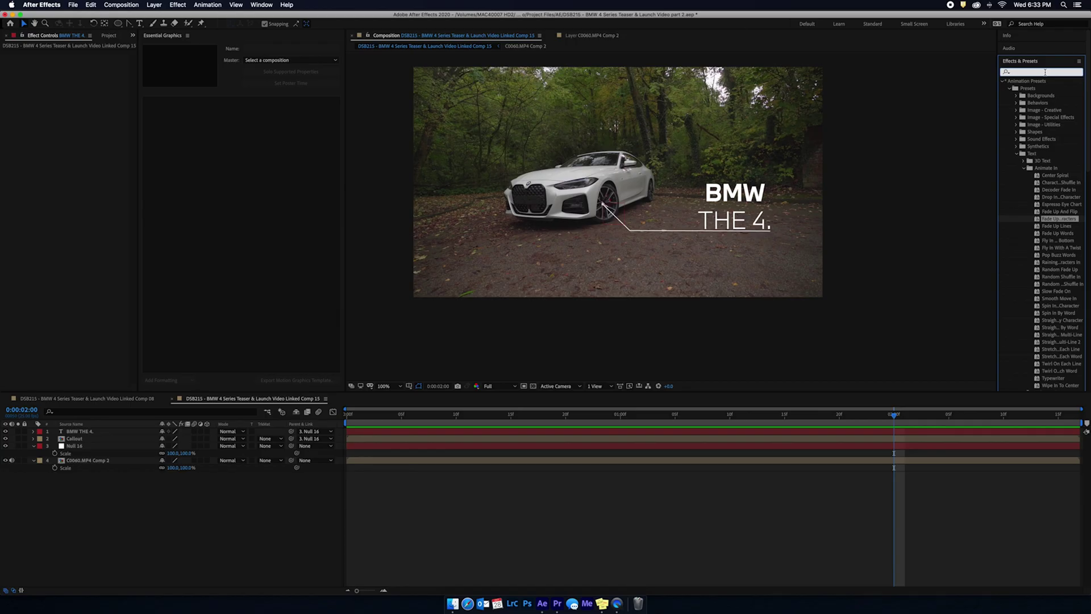
Find the Stylize Glow effect and apply it to the callout line and the BMW THE 4. text.
type("glow")
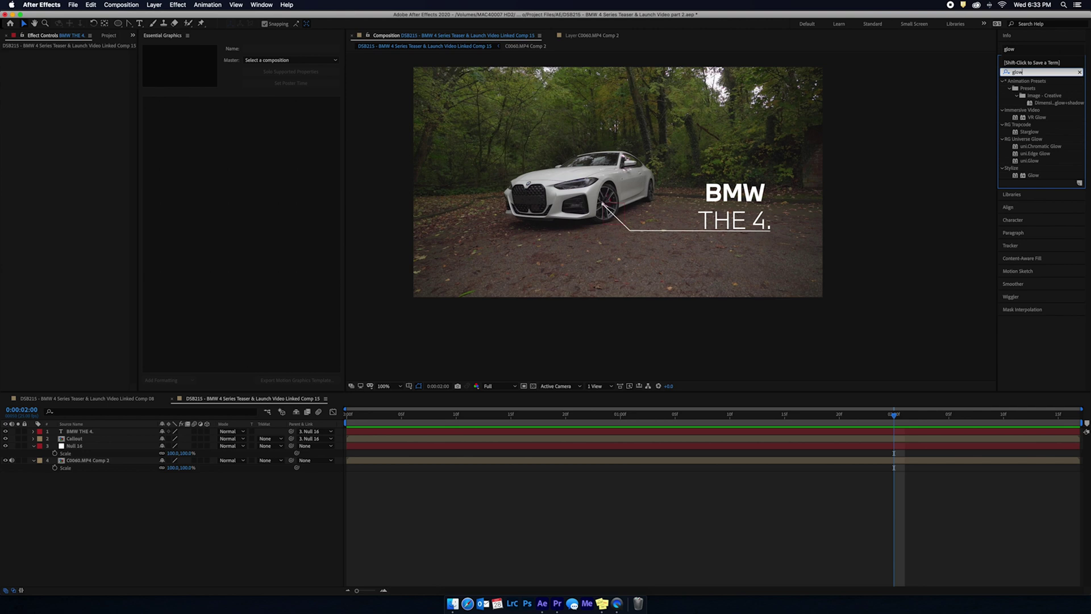
left_click_drag(1043, 181, 133, 438)
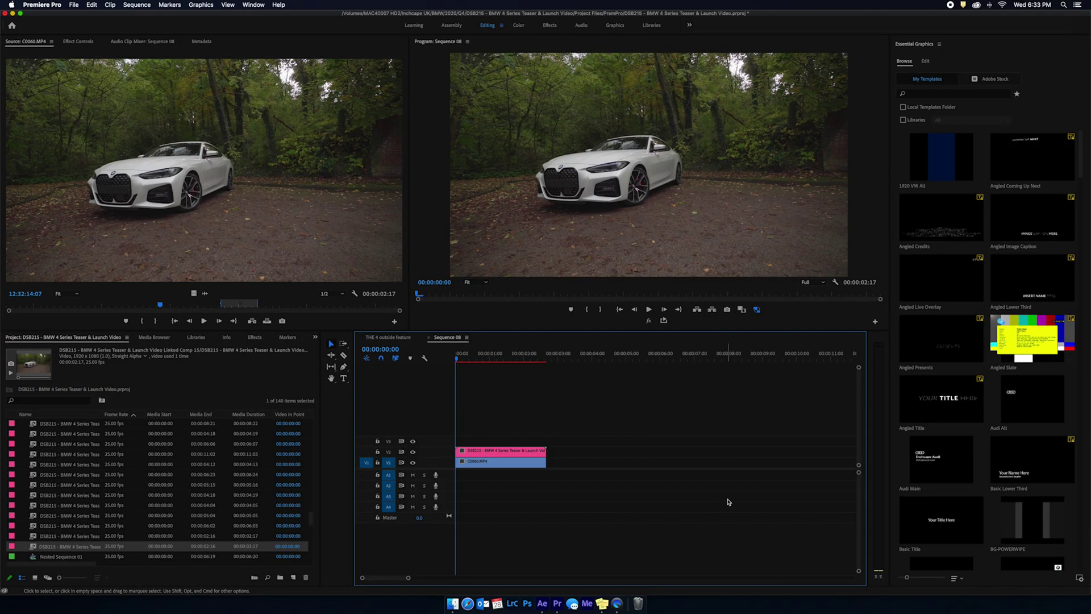
Switch to Premiere Pro, render Sequence 08 and review the tracked callout over the C0060.MP4 clip.
key("Return")
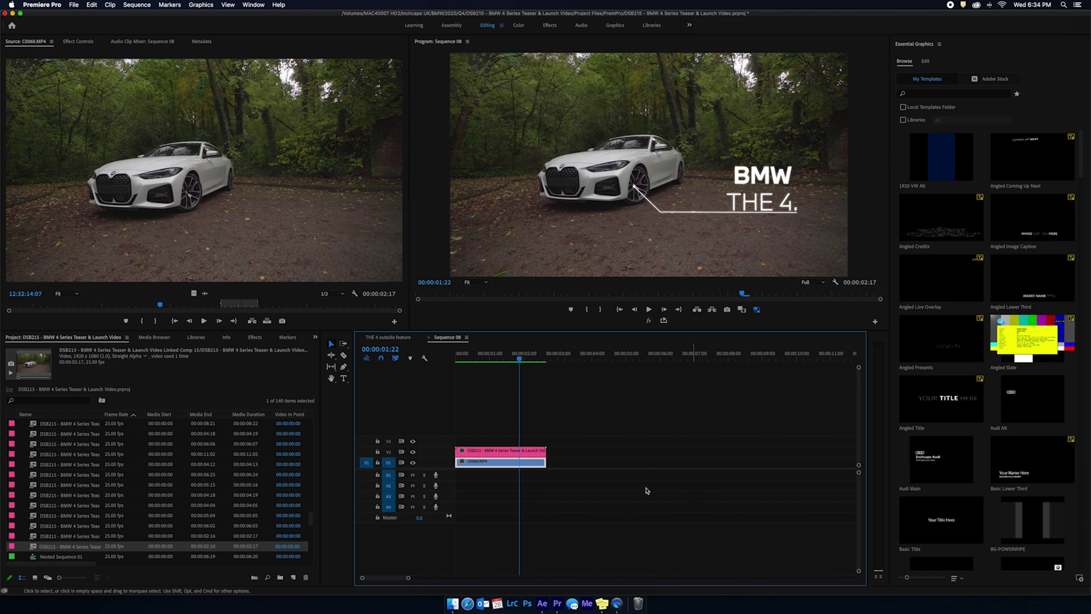
left_click(413, 452)
left_click(484, 465)
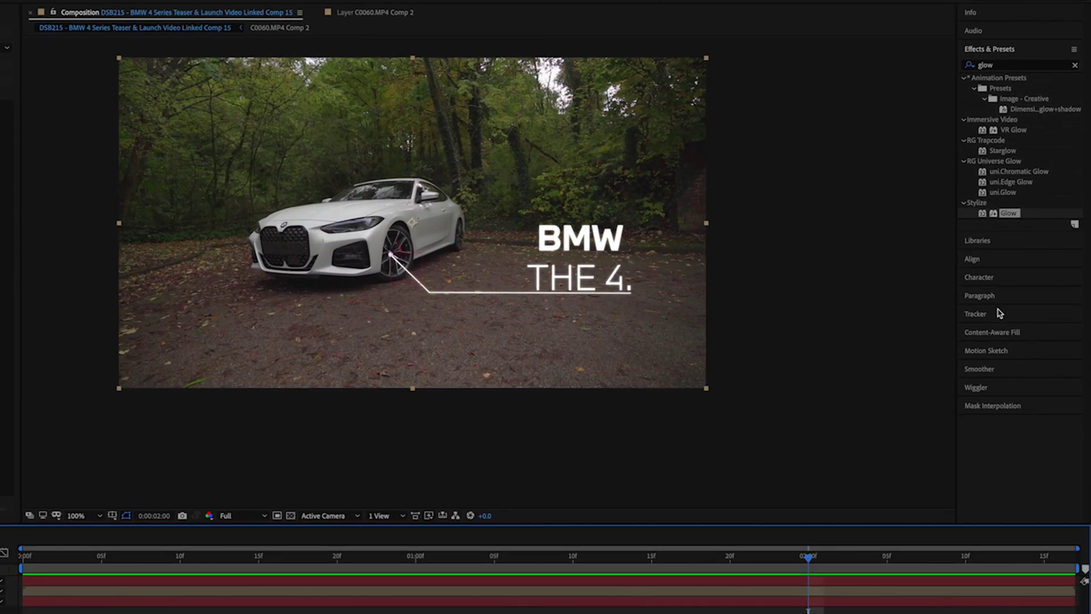
Switch back to After Effects and open the Tracker options.
left_click(1045, 244)
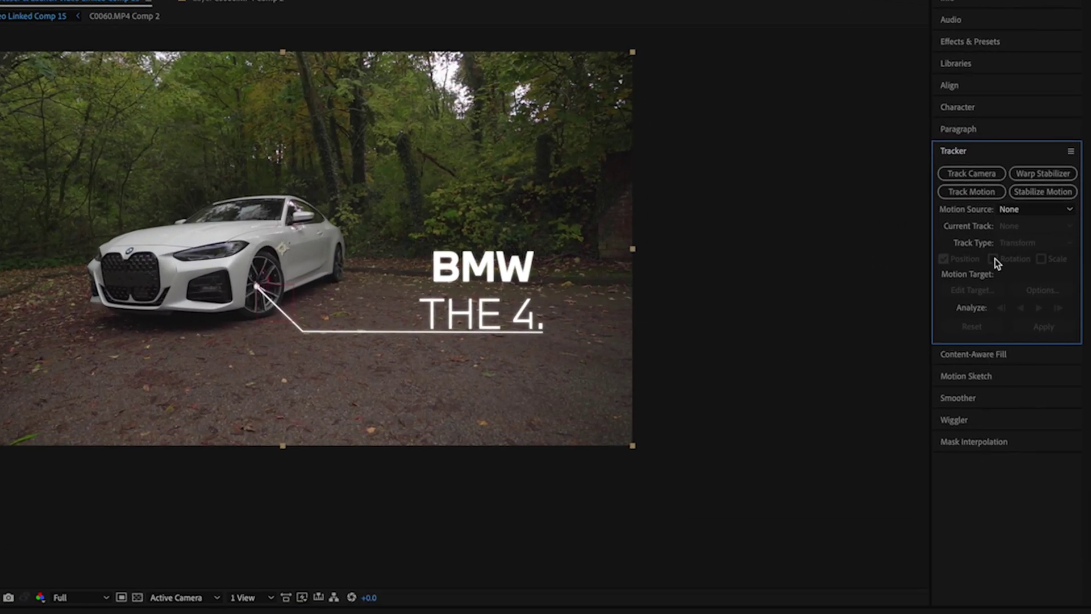